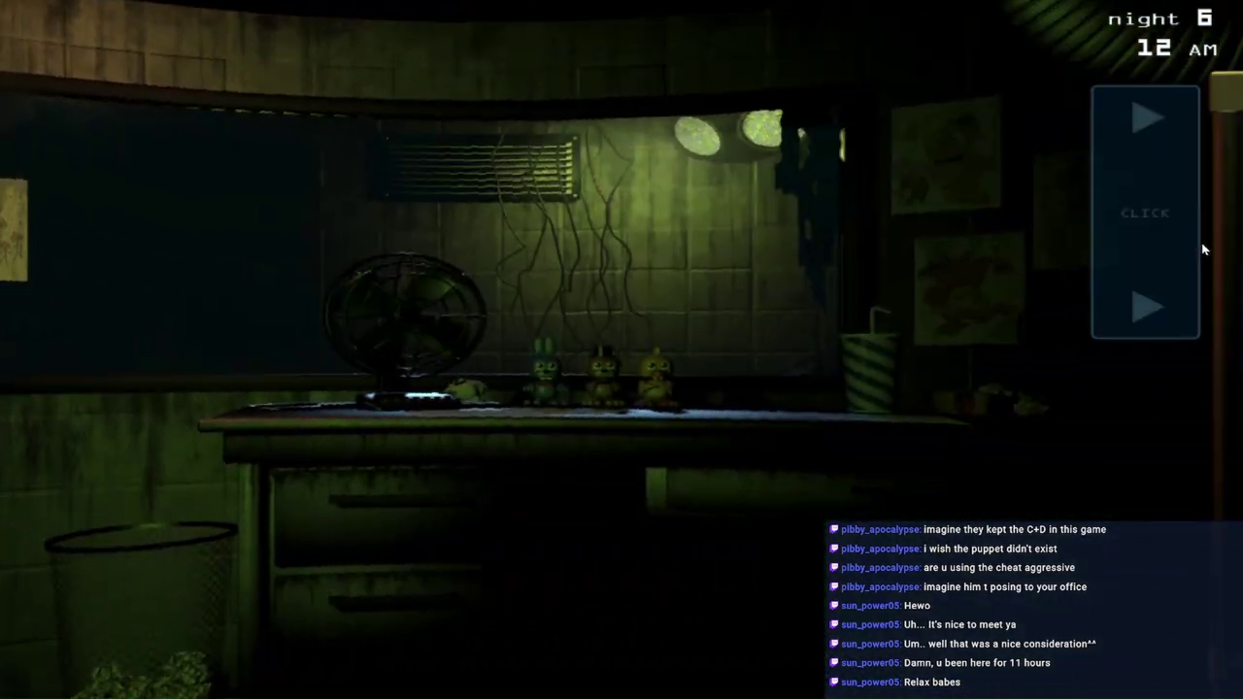
Step: Seal the CAM 12 vent from the vent camera map and return to the office
{"action": "left_click", "coordinate": [1146, 146]}
{"action": "left_click", "coordinate": [1019, 394]}
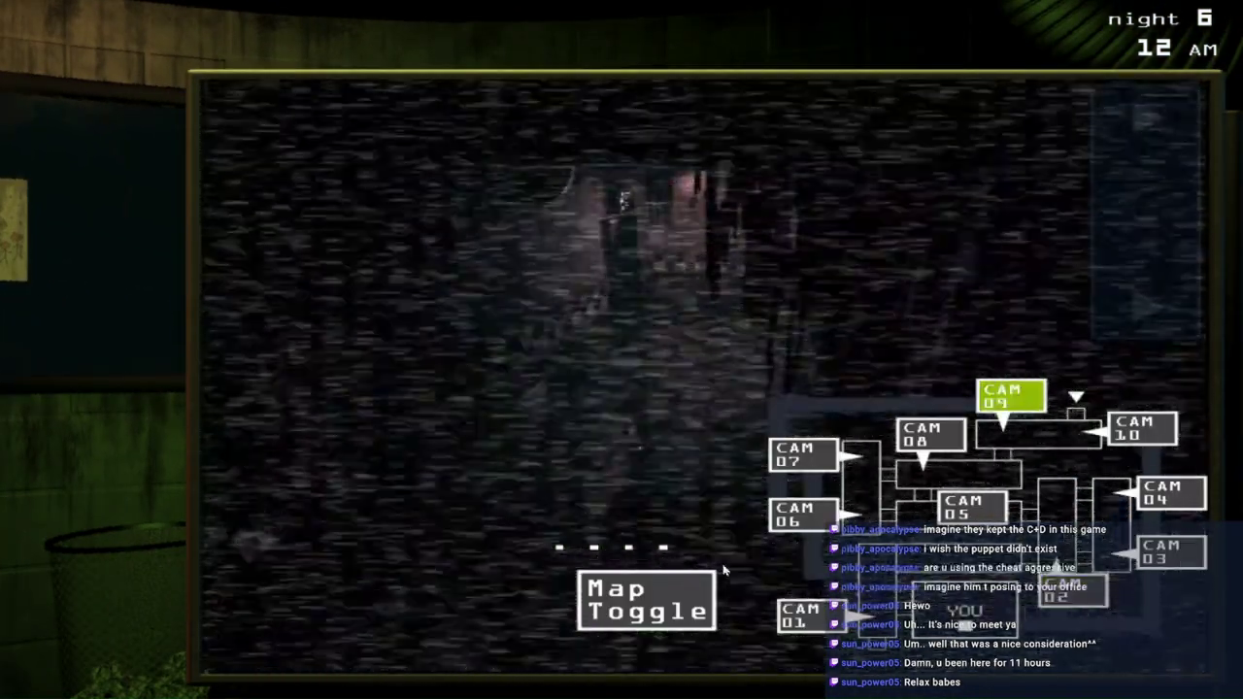
{"action": "left_click", "coordinate": [699, 614]}
{"action": "left_click", "coordinate": [883, 476]}
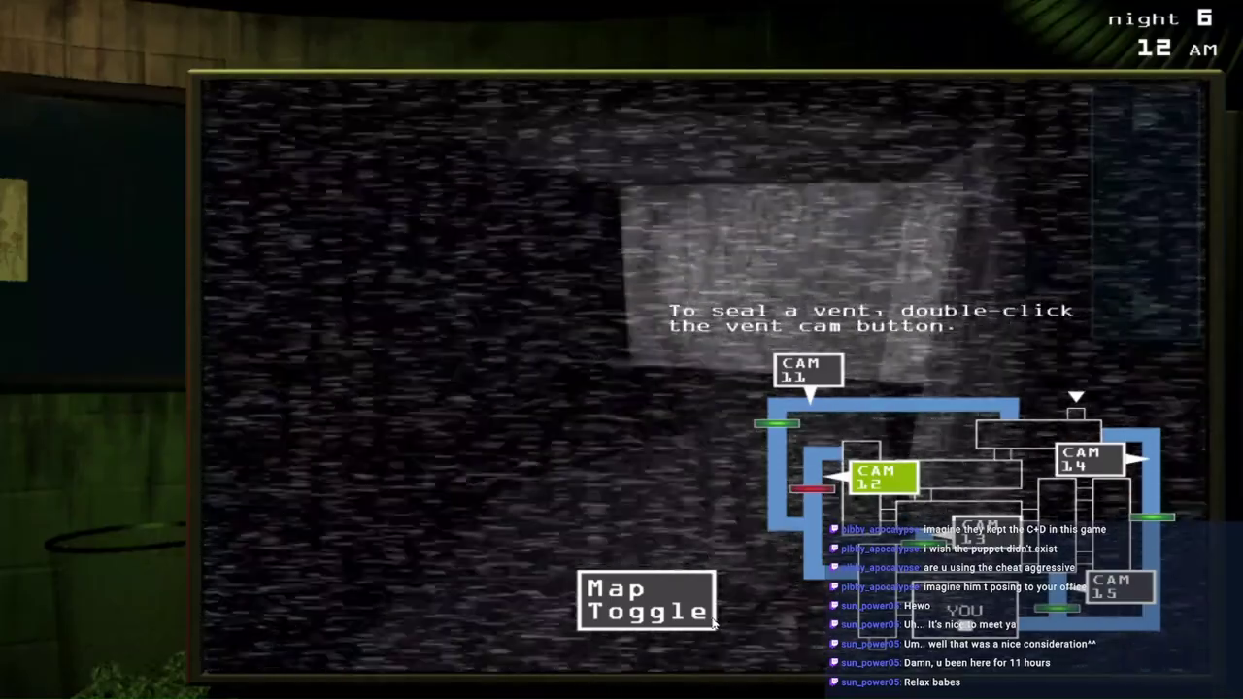
{"action": "left_click", "coordinate": [646, 600]}
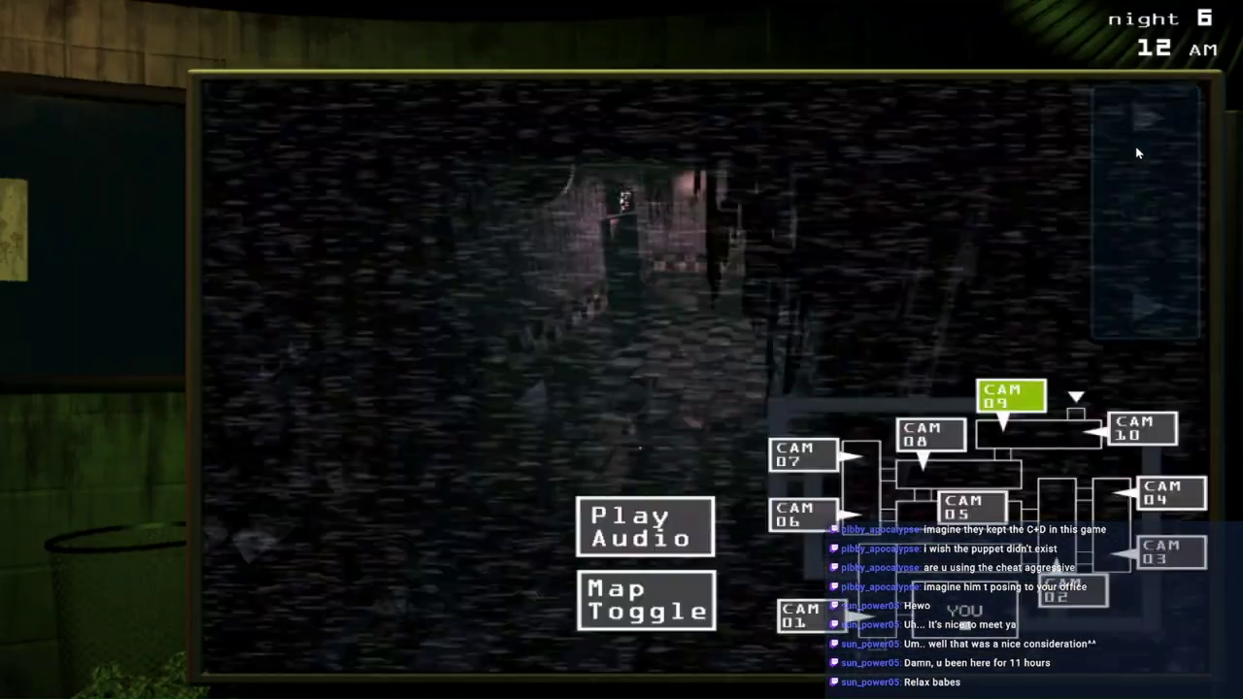
{"action": "left_click", "coordinate": [1137, 154]}
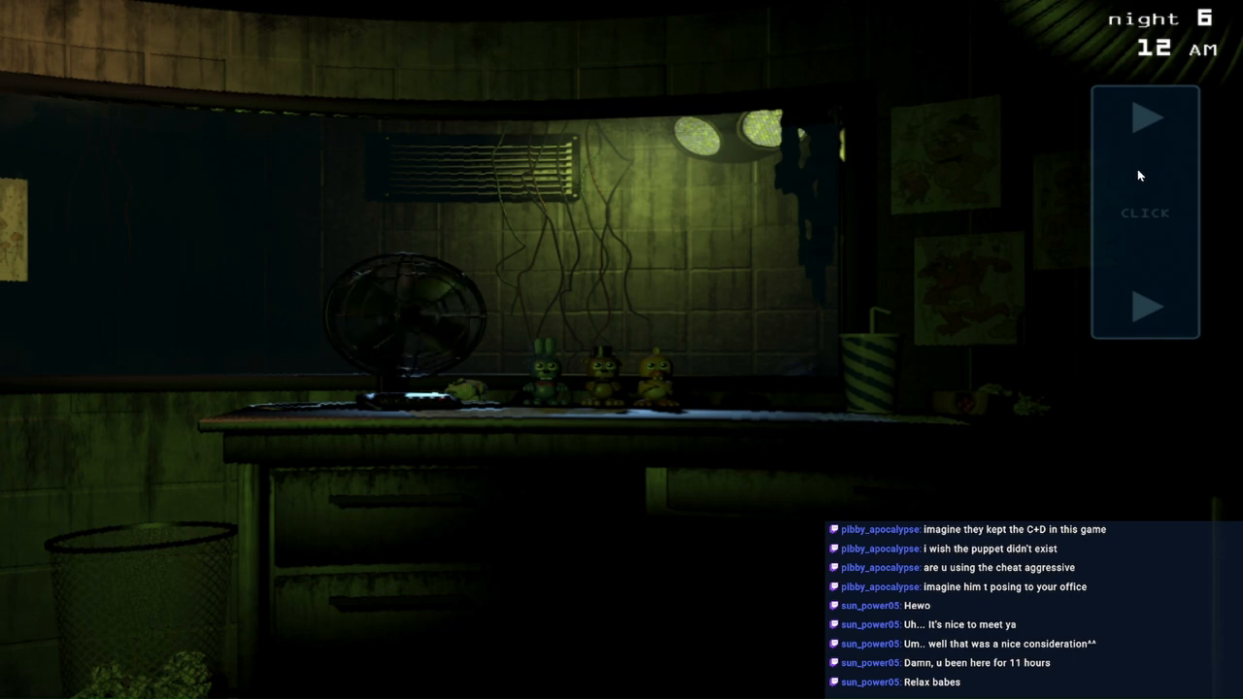
Step: Flip the camera monitor up and down repeatedly until the clock reaches 1 AM
{"action": "left_click", "coordinate": [1181, 129]}
{"action": "left_click", "coordinate": [1114, 229]}
{"action": "left_click", "coordinate": [1113, 224]}
{"action": "left_click", "coordinate": [1145, 167]}
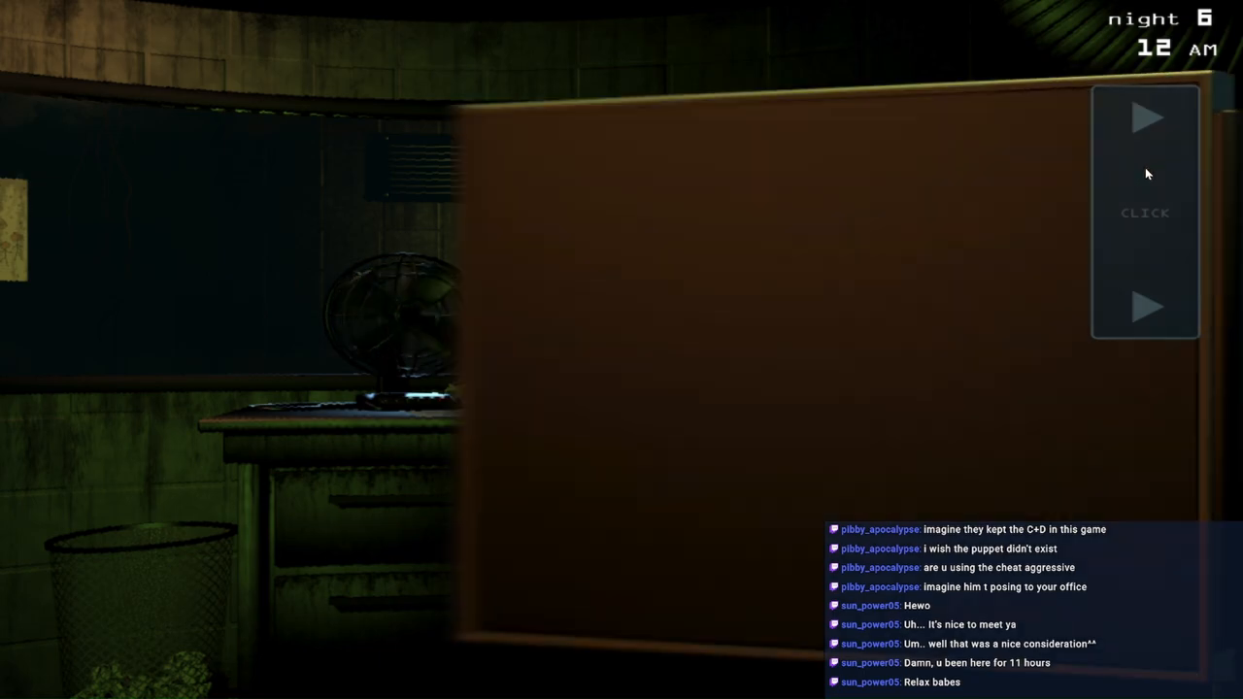
{"action": "left_click", "coordinate": [1144, 167]}
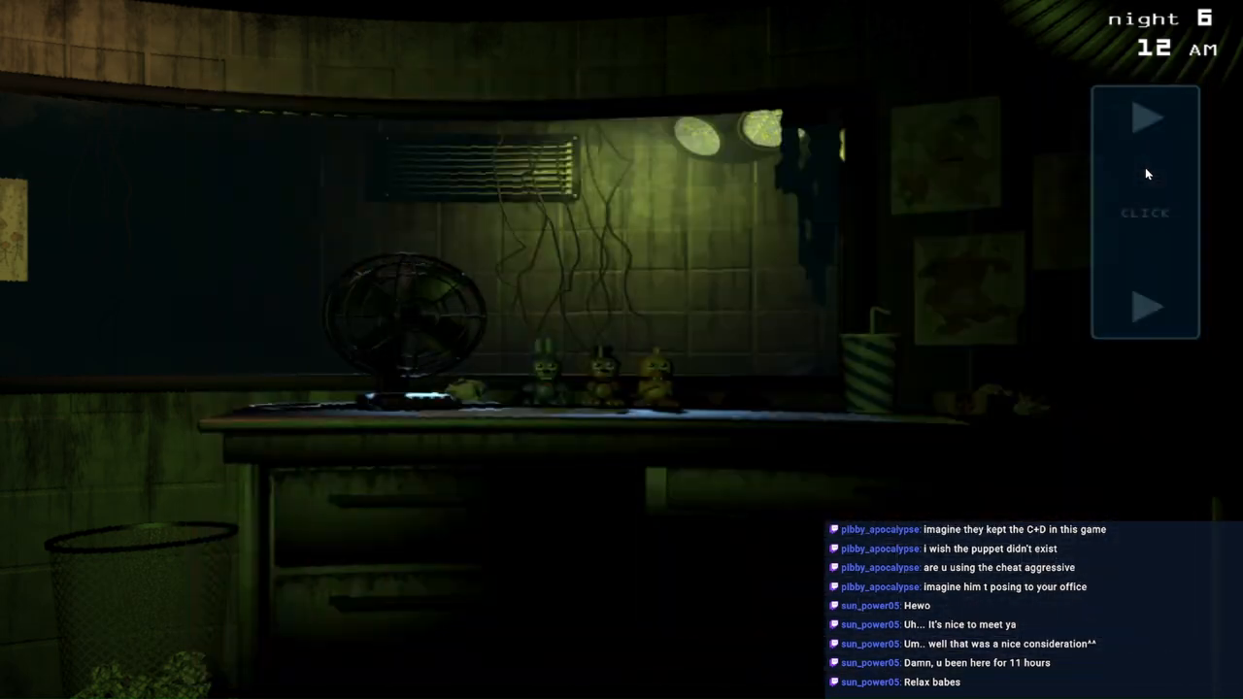
{"action": "left_click", "coordinate": [1134, 246]}
{"action": "left_click", "coordinate": [1138, 229]}
{"action": "left_click", "coordinate": [1139, 231]}
{"action": "left_click", "coordinate": [1137, 228]}
Step: Flip the monitor, then check the CAM 05 and CAM 09 feeds
{"action": "left_click", "coordinate": [1130, 235]}
{"action": "left_click", "coordinate": [1129, 235]}
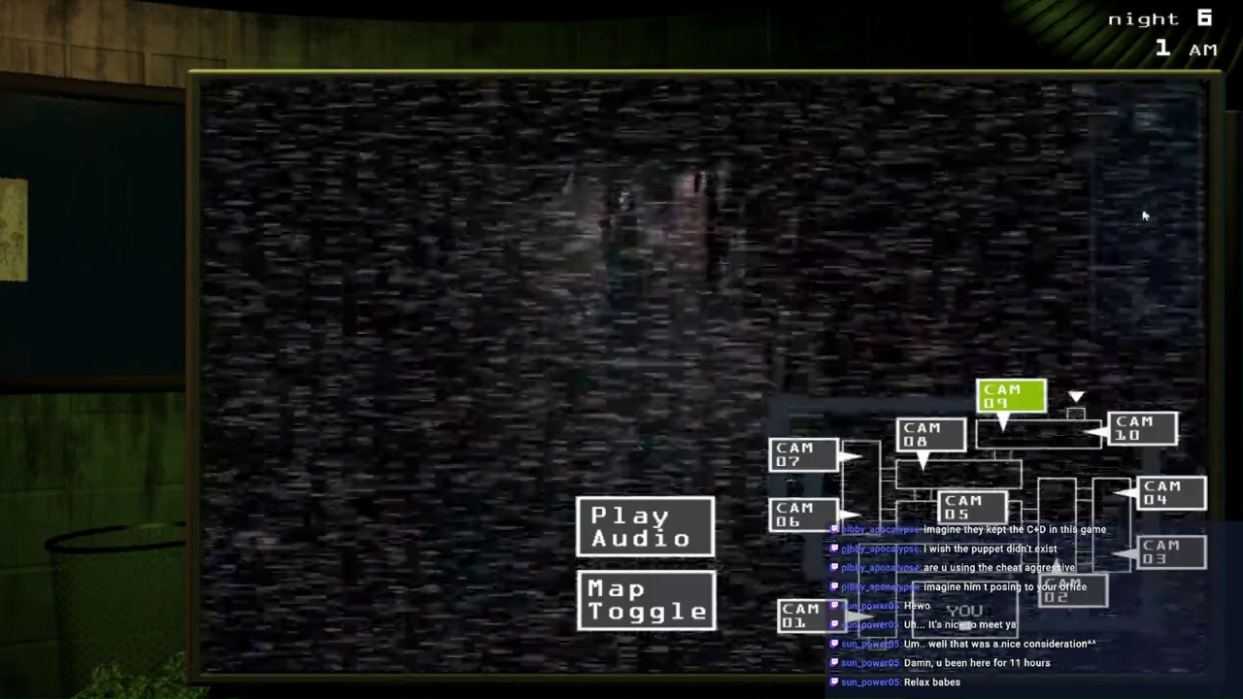
{"action": "left_click", "coordinate": [1132, 229]}
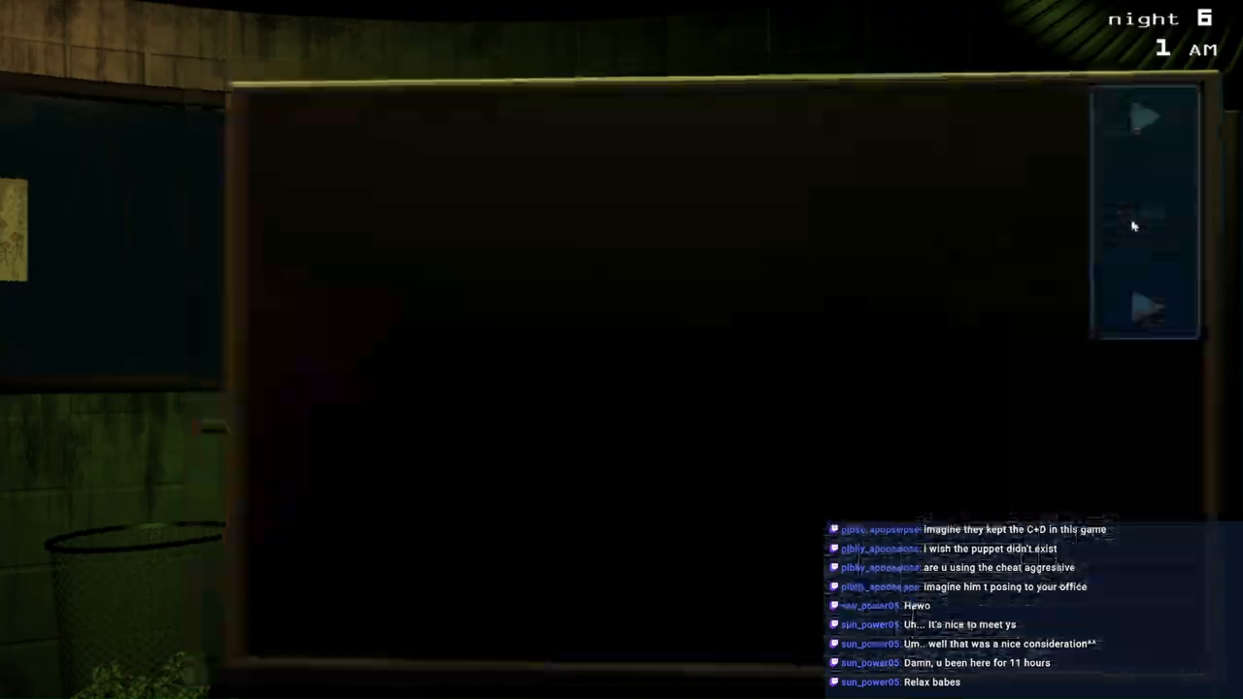
{"action": "left_click", "coordinate": [1132, 231]}
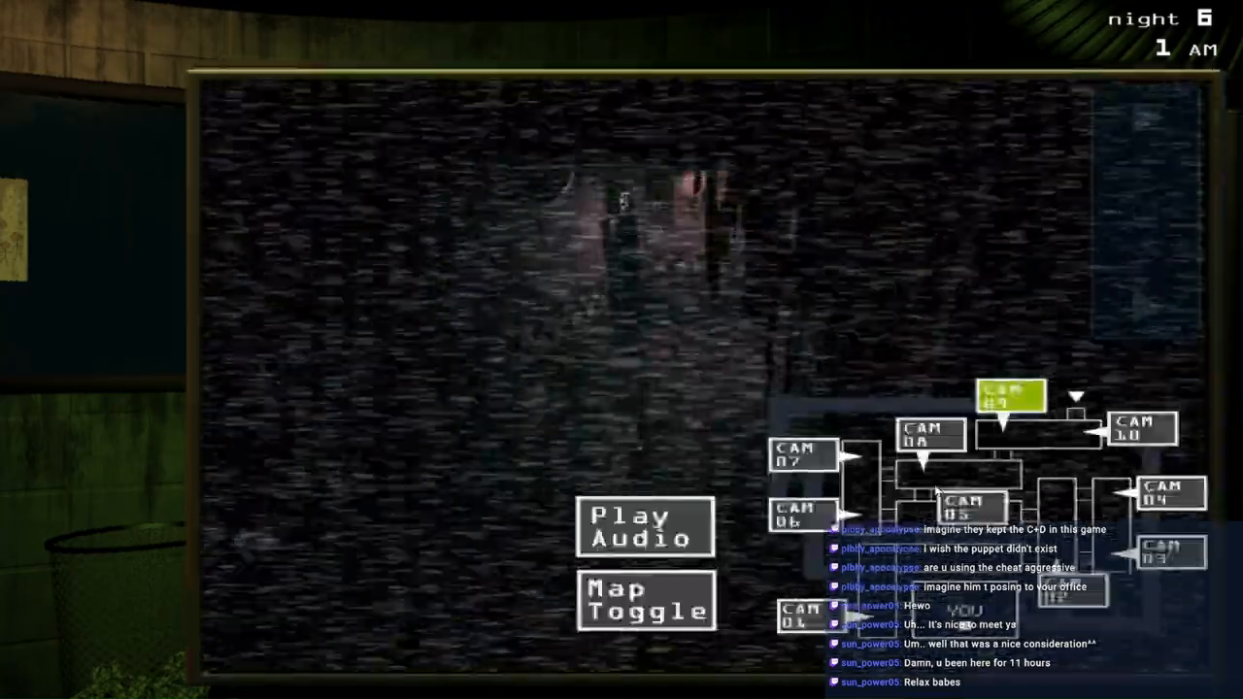
{"action": "left_click", "coordinate": [971, 506]}
{"action": "left_click", "coordinate": [1011, 396]}
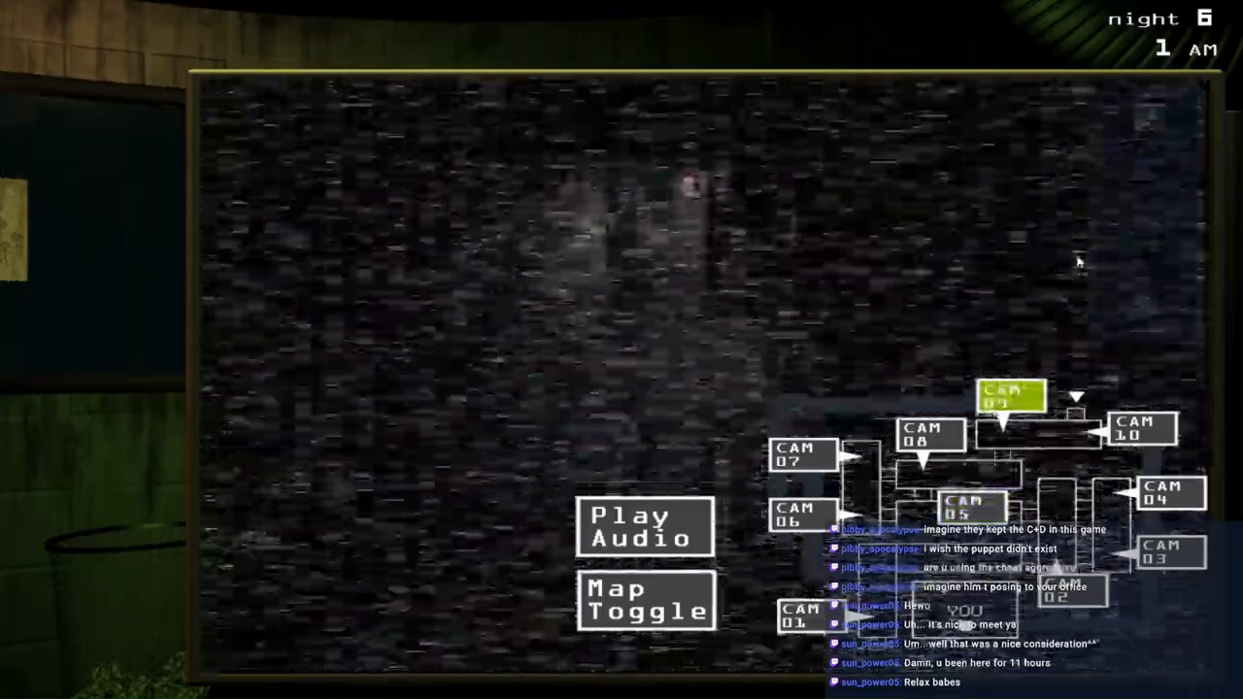
Step: Play a lure sound at CAM 06, check CAM 08 and CAM 09, and lower the monitor
{"action": "left_click", "coordinate": [794, 522]}
{"action": "left_click", "coordinate": [645, 527]}
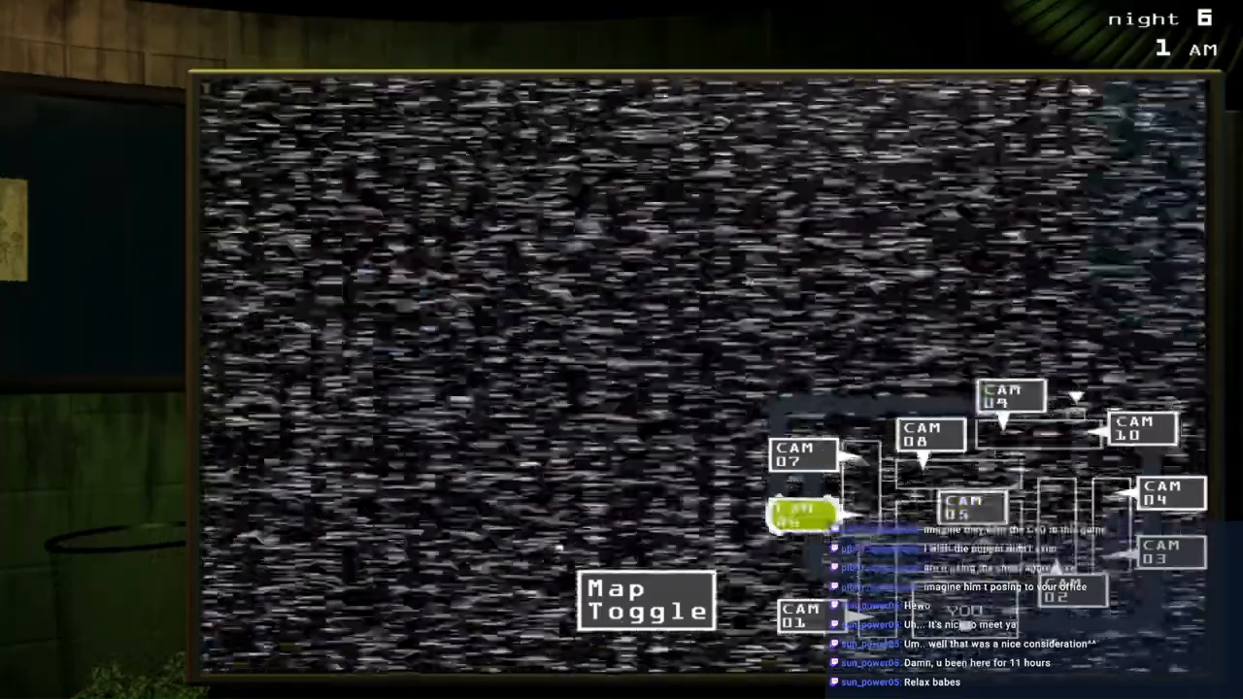
{"action": "left_click", "coordinate": [930, 434]}
{"action": "left_click", "coordinate": [1011, 396]}
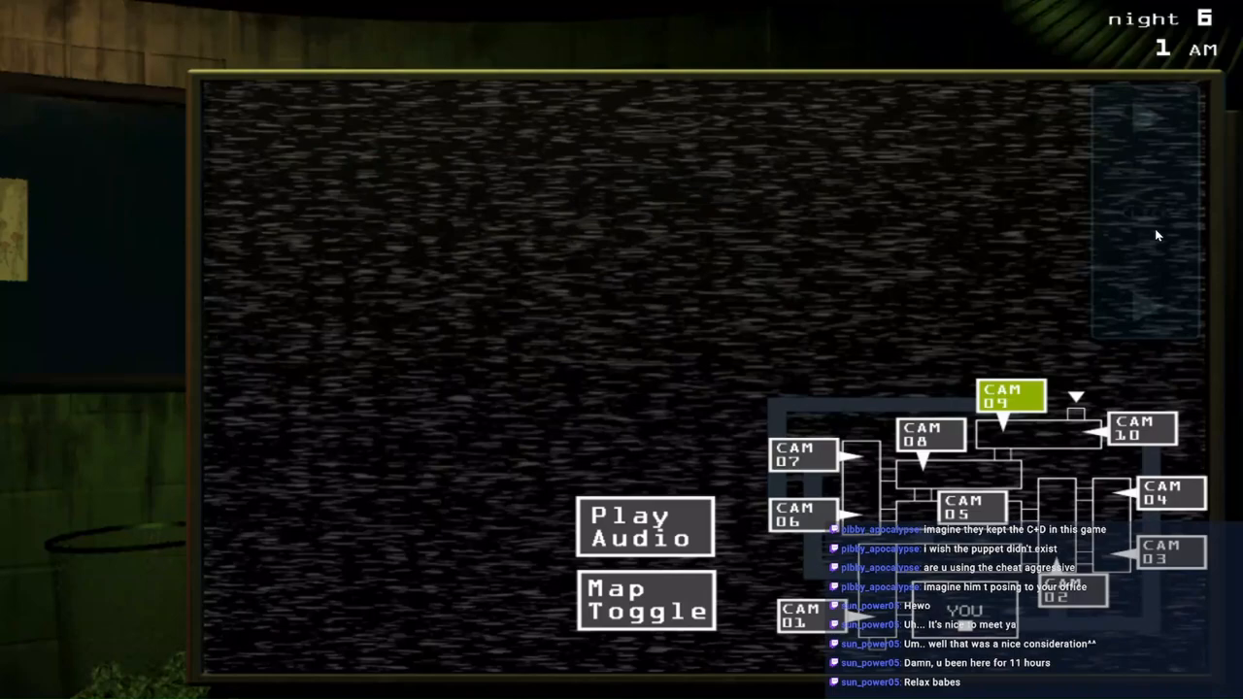
{"action": "key", "text": "space"}
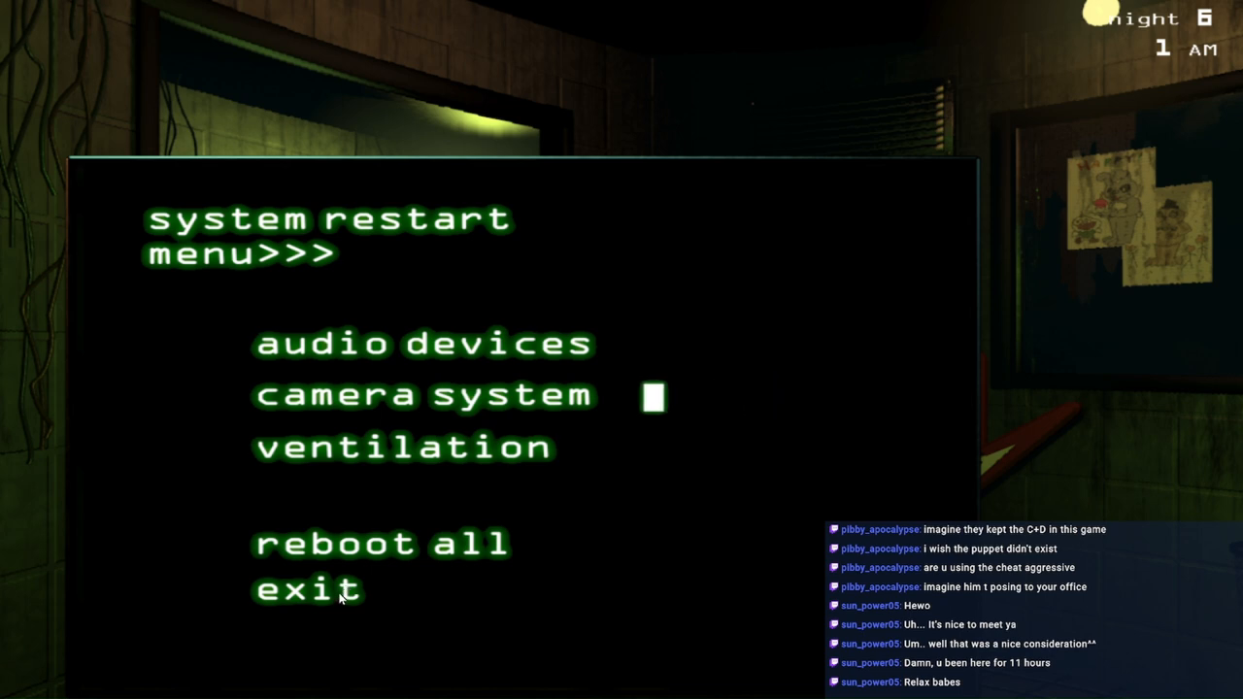
Step: Leave the restart menu, check CAM 10 and the CAM 12 vent, then return to the office
{"action": "left_click", "coordinate": [342, 594]}
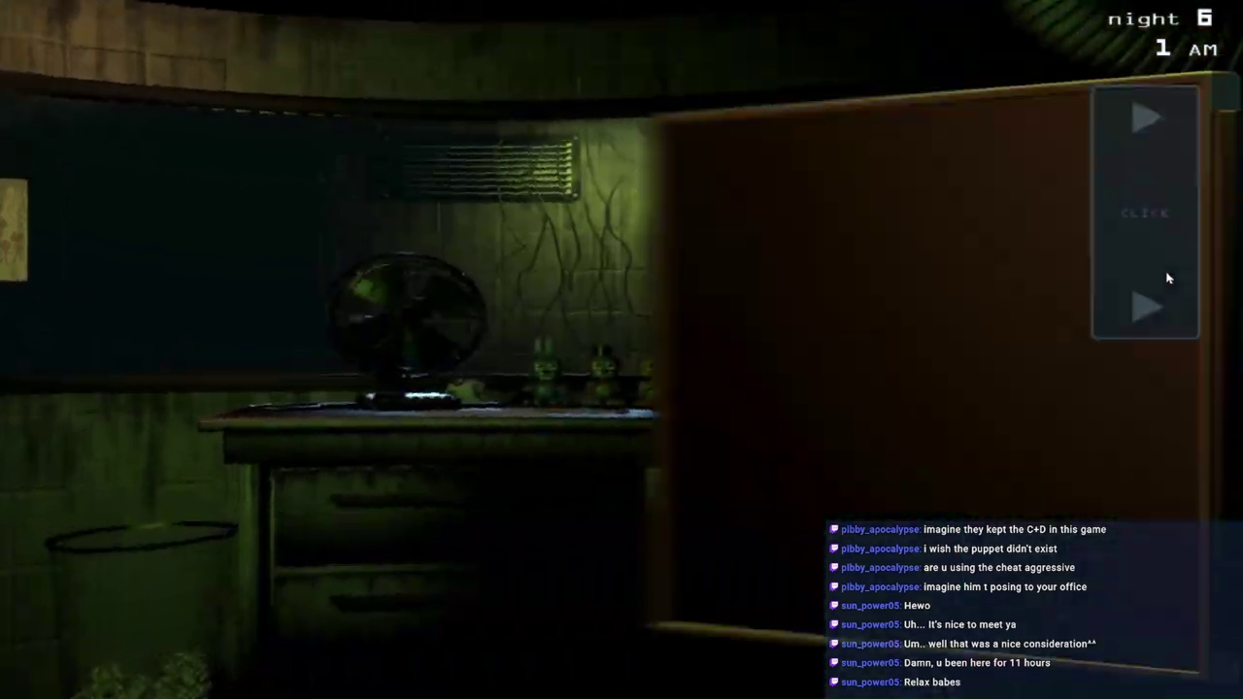
{"action": "left_click", "coordinate": [1169, 279]}
{"action": "left_click", "coordinate": [1140, 427]}
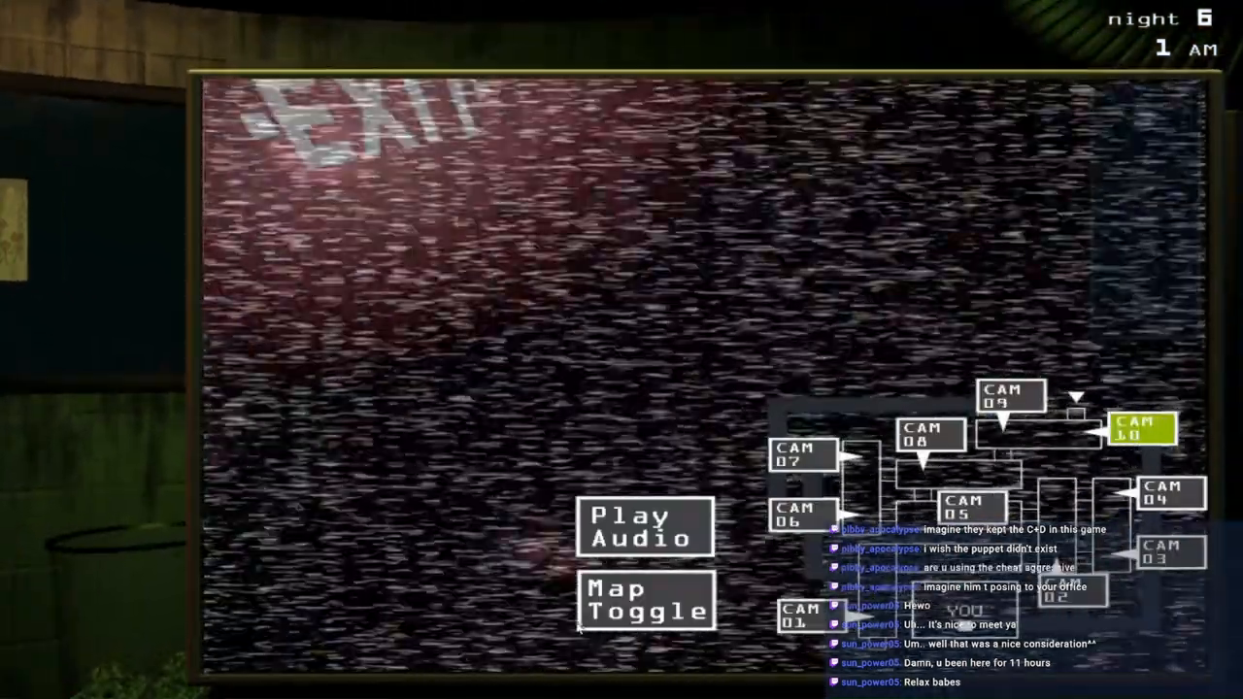
{"action": "left_click", "coordinate": [647, 599]}
{"action": "left_click", "coordinate": [889, 471]}
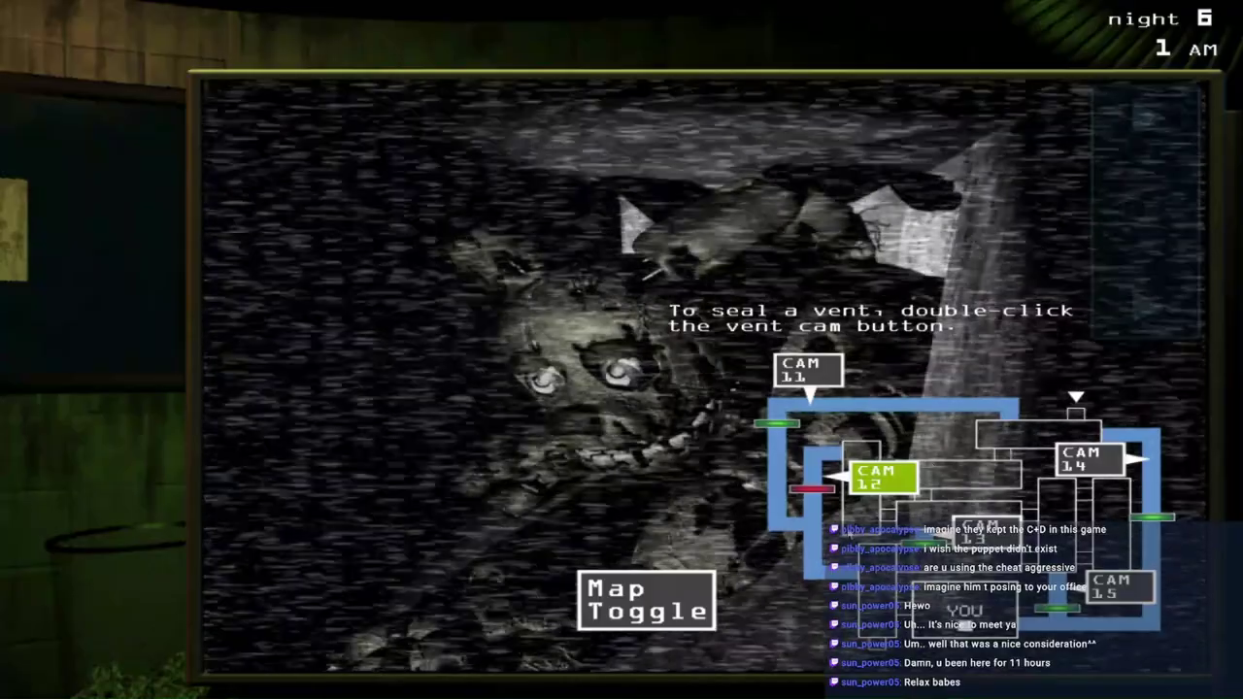
{"action": "left_click", "coordinate": [646, 599]}
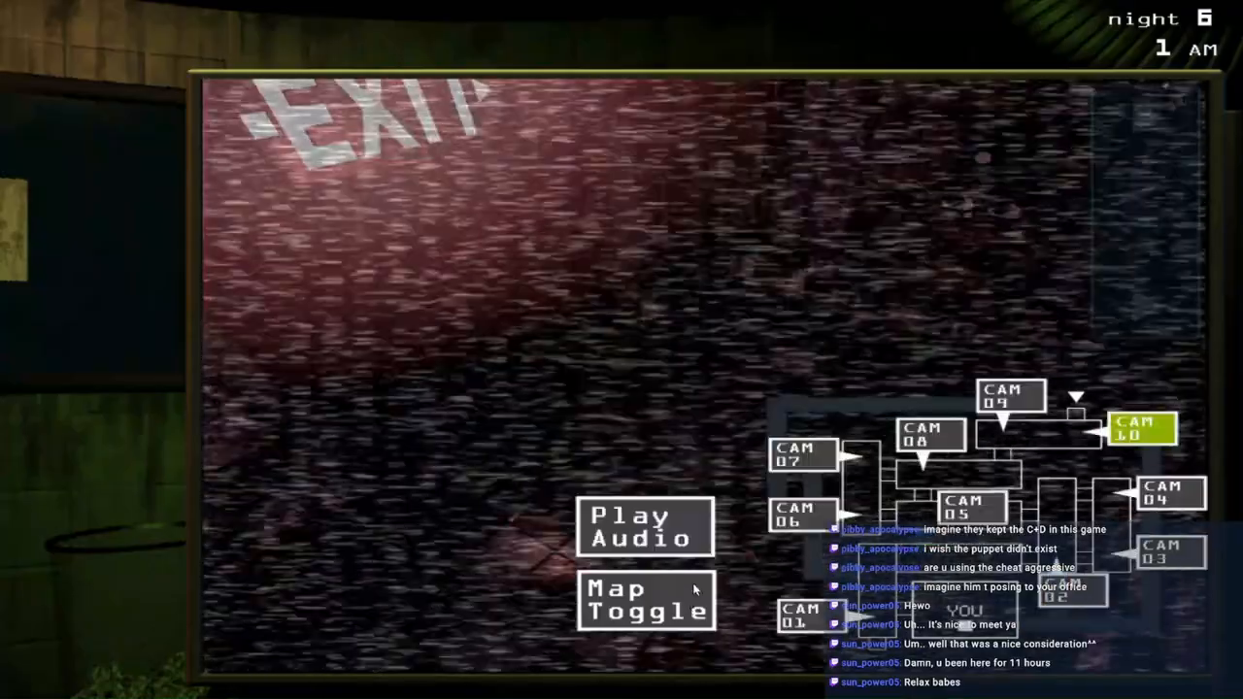
{"action": "left_click", "coordinate": [1173, 219]}
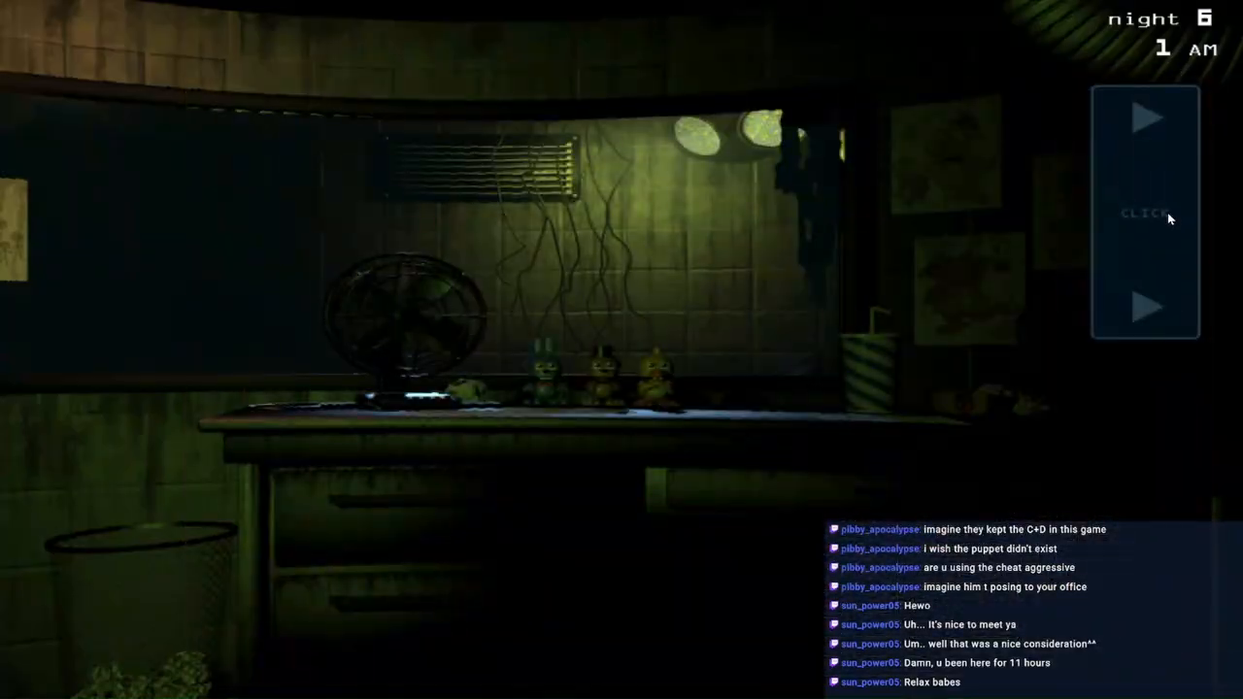
Step: Flip the camera monitor up and down in the office until 2 AM
{"action": "left_click", "coordinate": [1165, 216]}
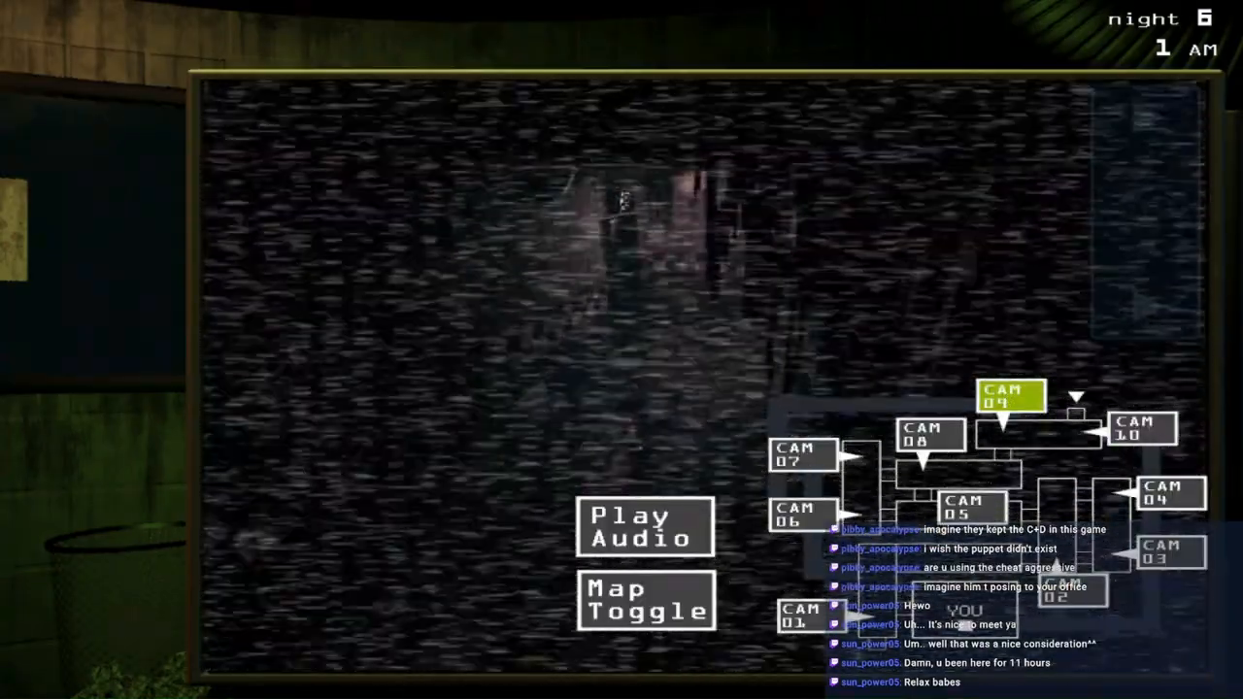
{"action": "left_click", "coordinate": [1165, 216]}
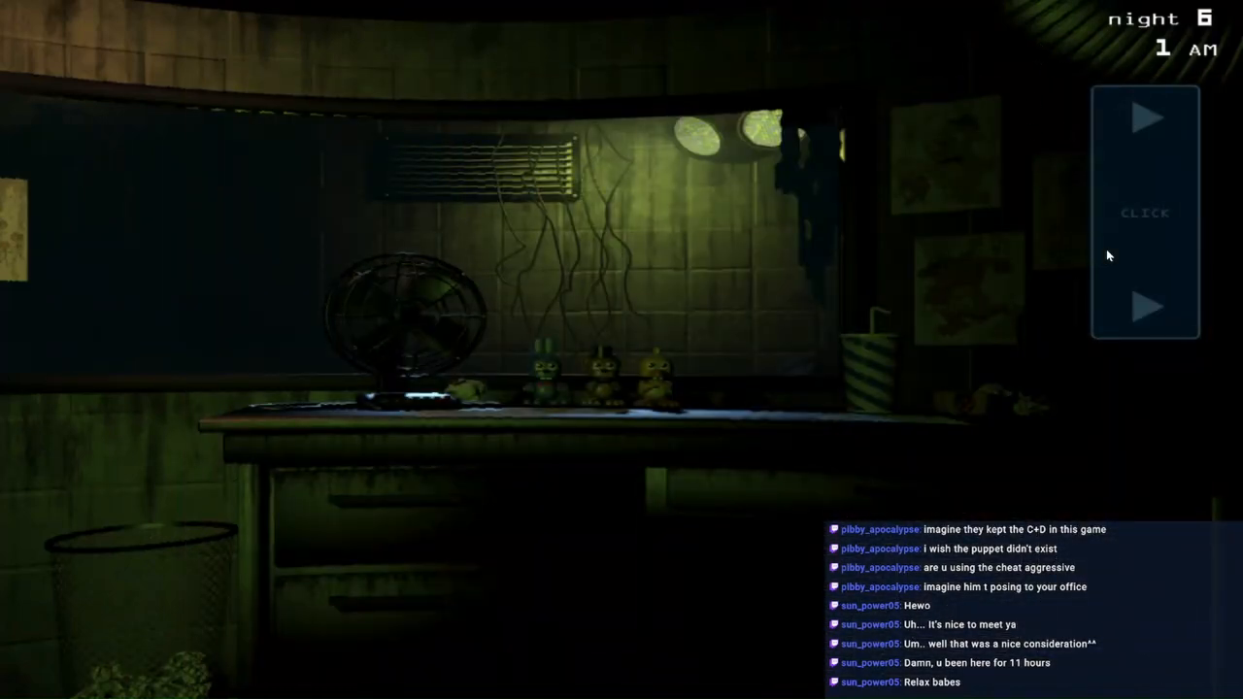
{"action": "left_click", "coordinate": [1152, 244]}
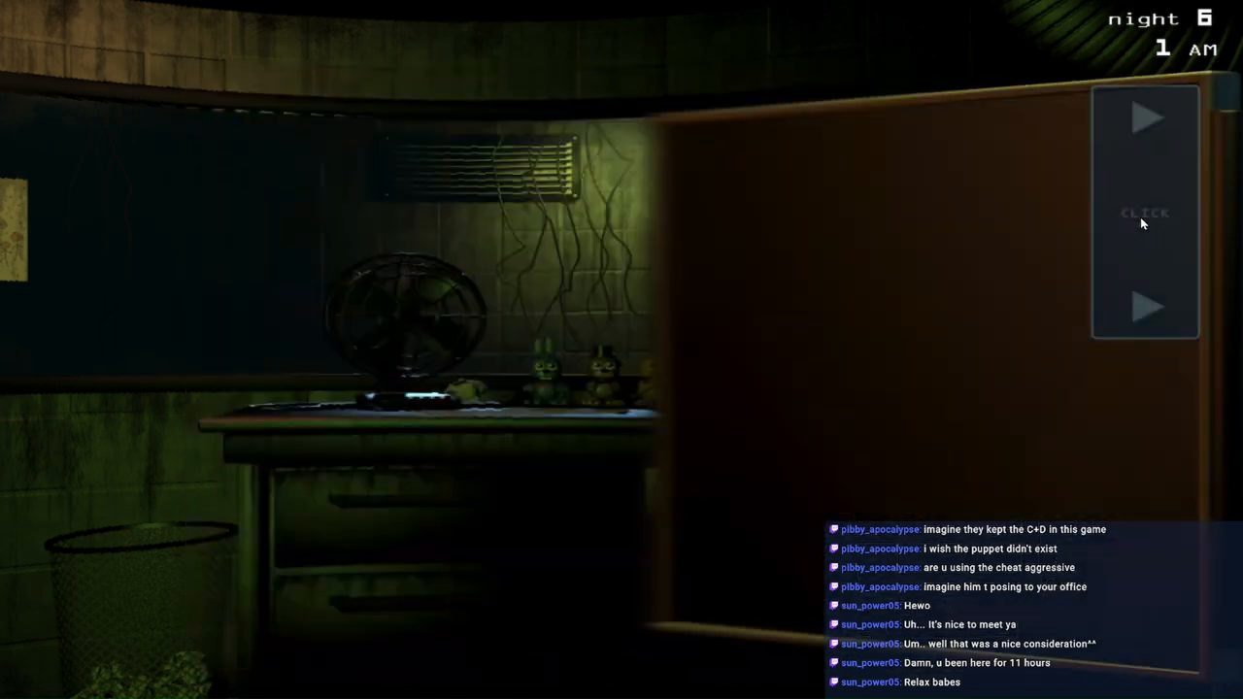
{"action": "left_click", "coordinate": [1141, 219]}
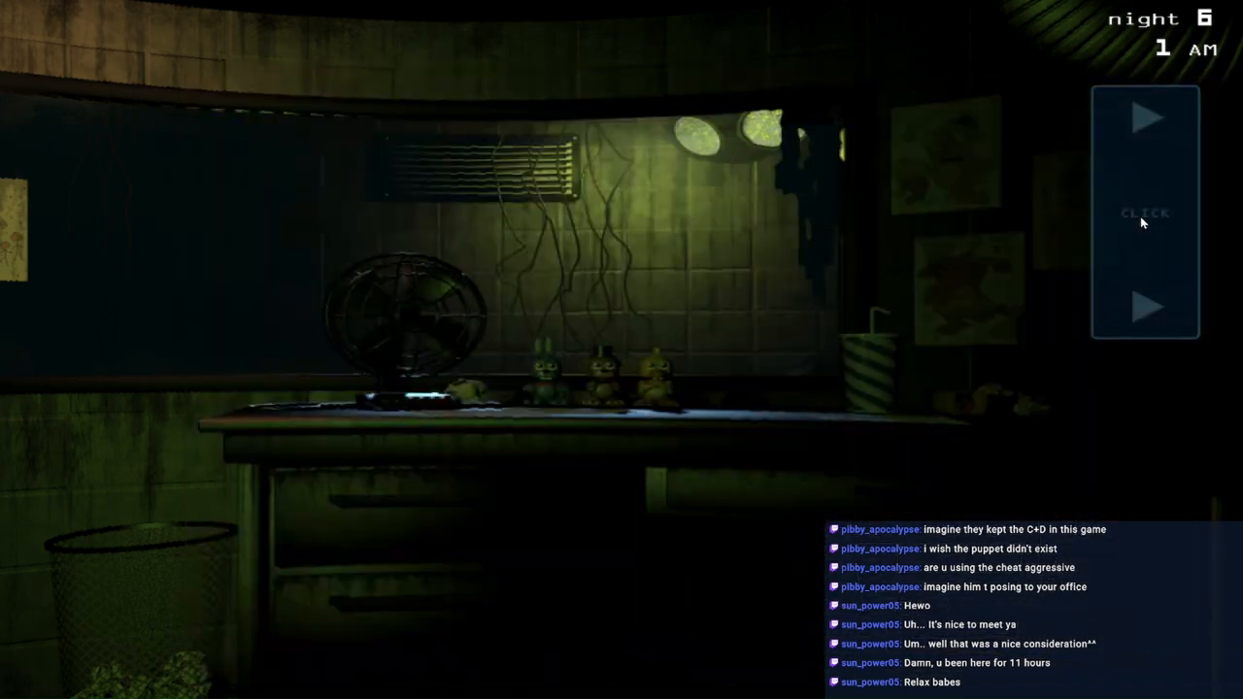
{"action": "left_click", "coordinate": [1141, 223]}
Step: Peek at the cameras with quick monitor flips while errors build up
{"action": "left_click", "coordinate": [1133, 212]}
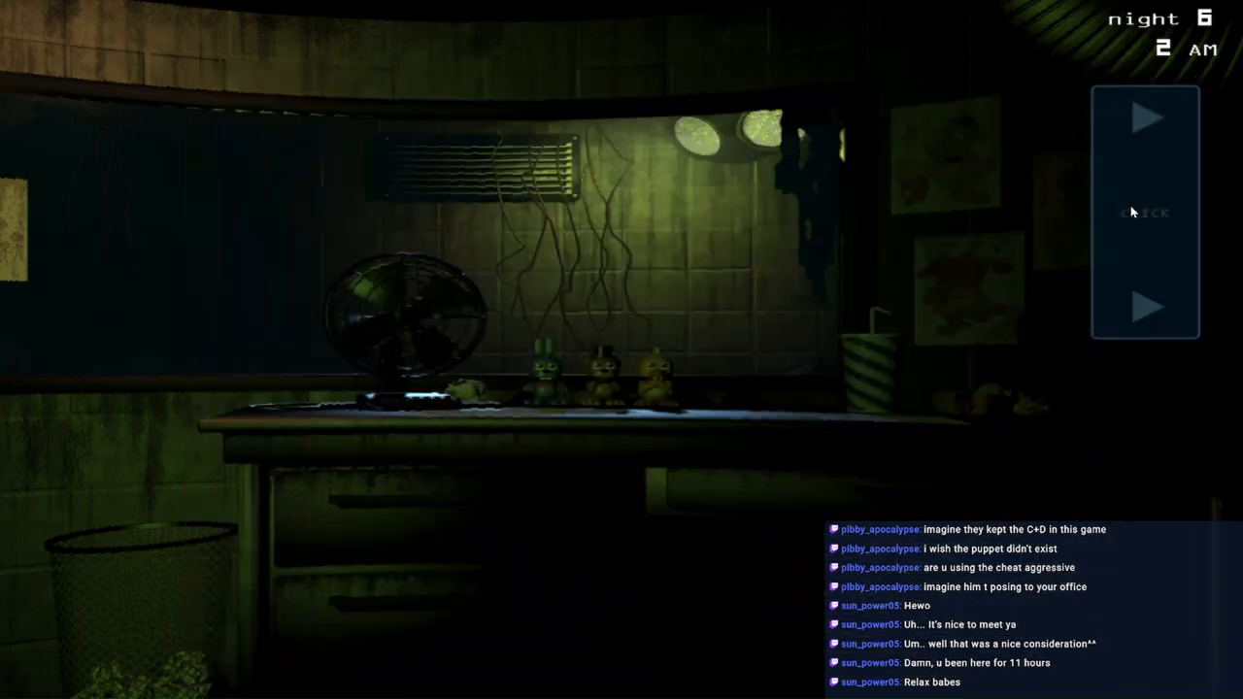
{"action": "left_click", "coordinate": [1132, 211]}
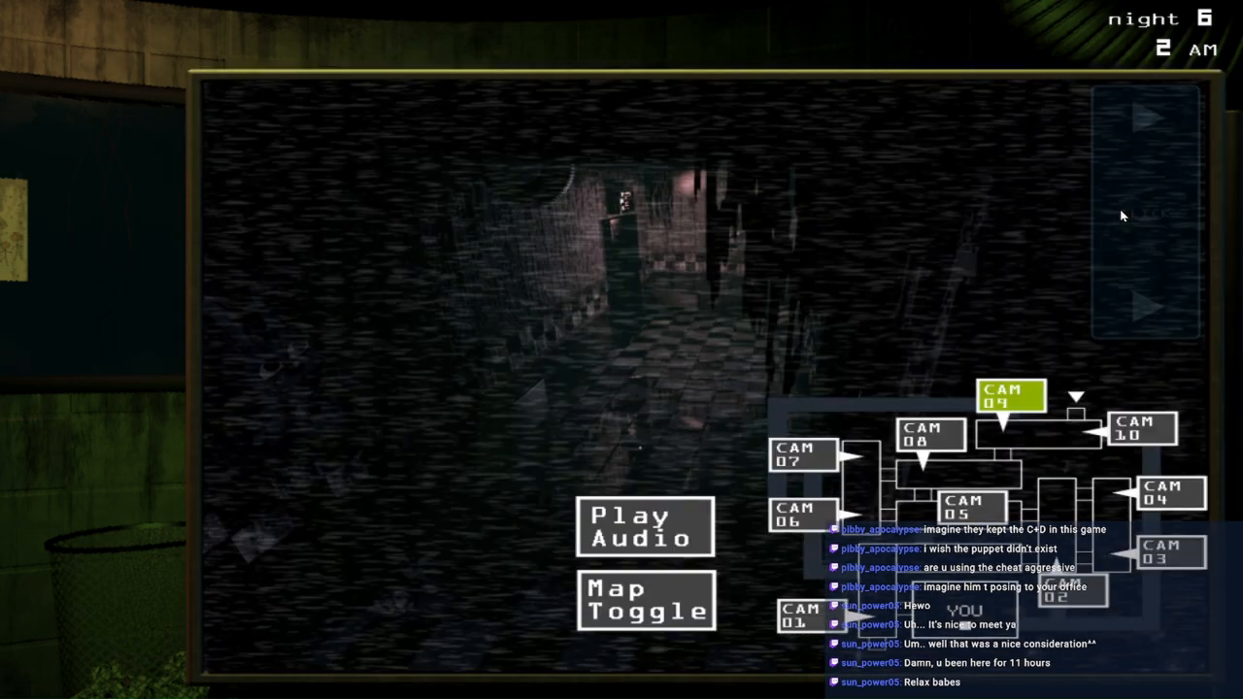
{"action": "left_click", "coordinate": [1132, 211]}
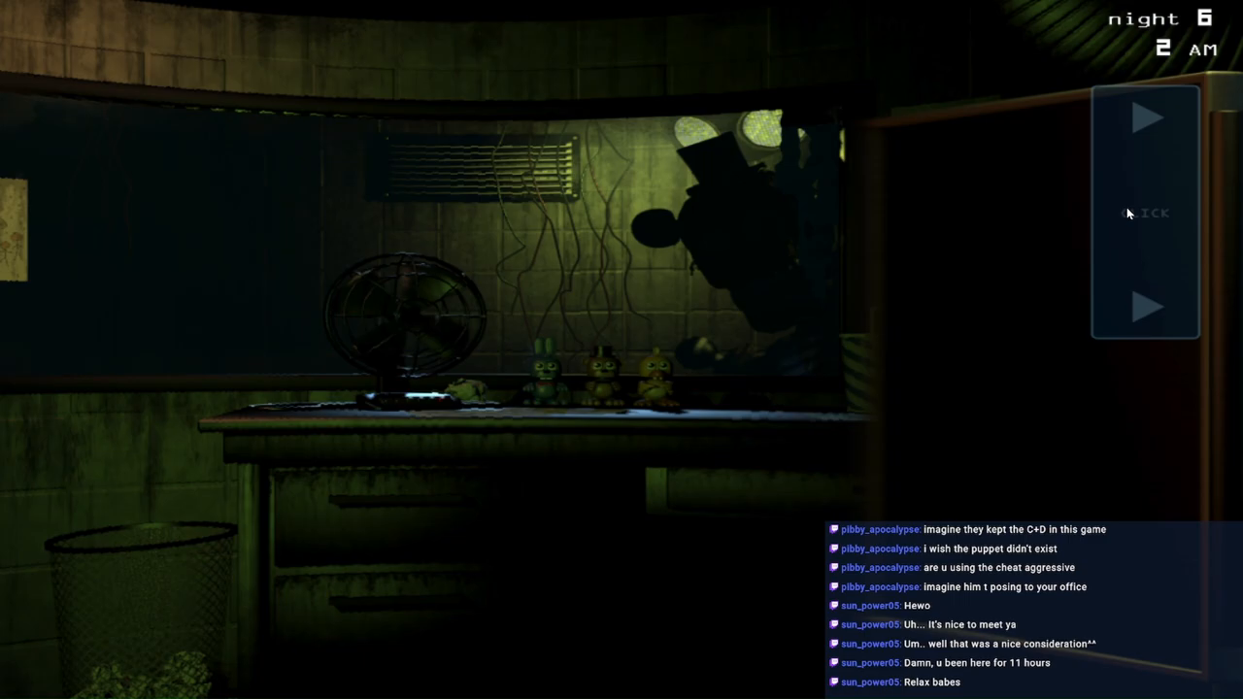
{"action": "left_click", "coordinate": [1124, 208]}
{"action": "left_click", "coordinate": [1124, 207]}
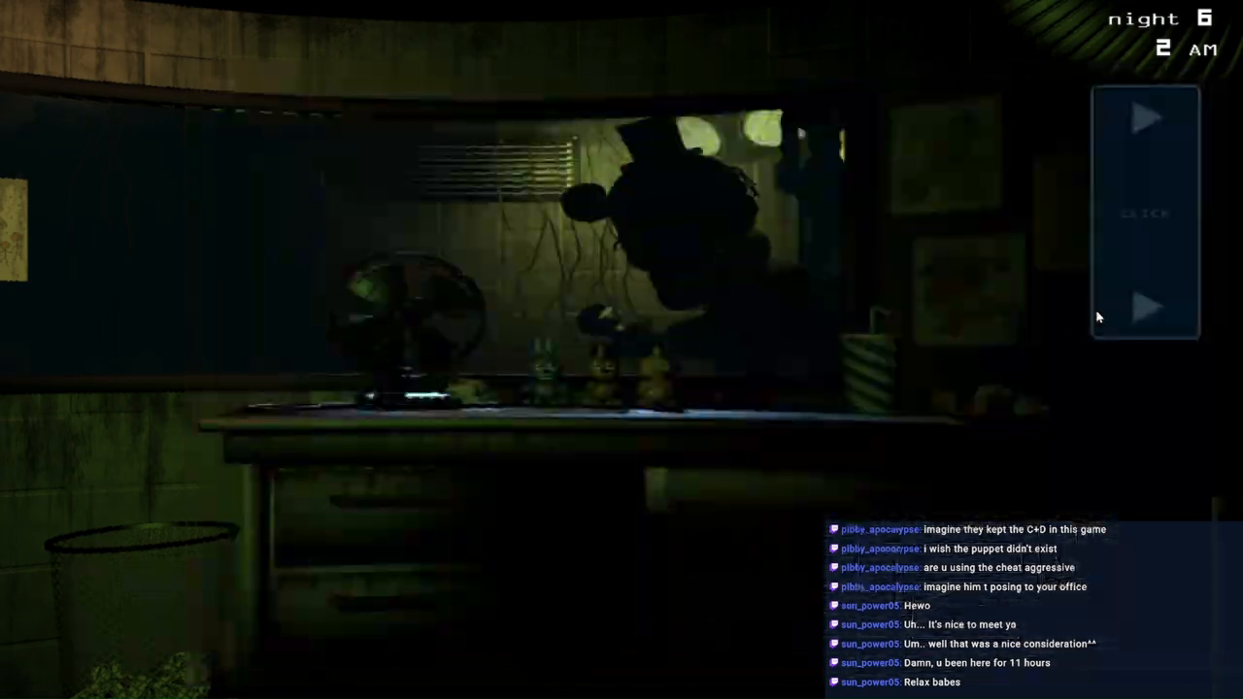
{"action": "left_click", "coordinate": [1113, 300]}
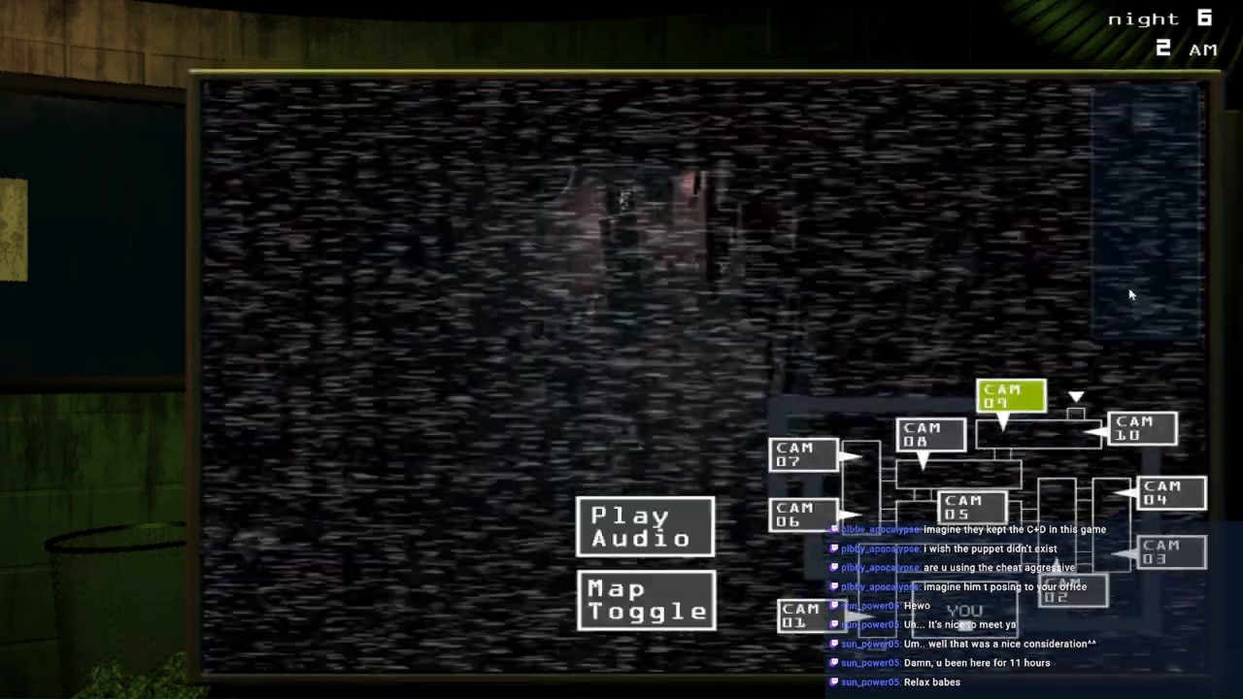
Step: Check CAM 06, CAM 09 and CAM 08 before bringing up the system restart menu
{"action": "left_click", "coordinate": [799, 515]}
{"action": "left_click", "coordinate": [645, 526]}
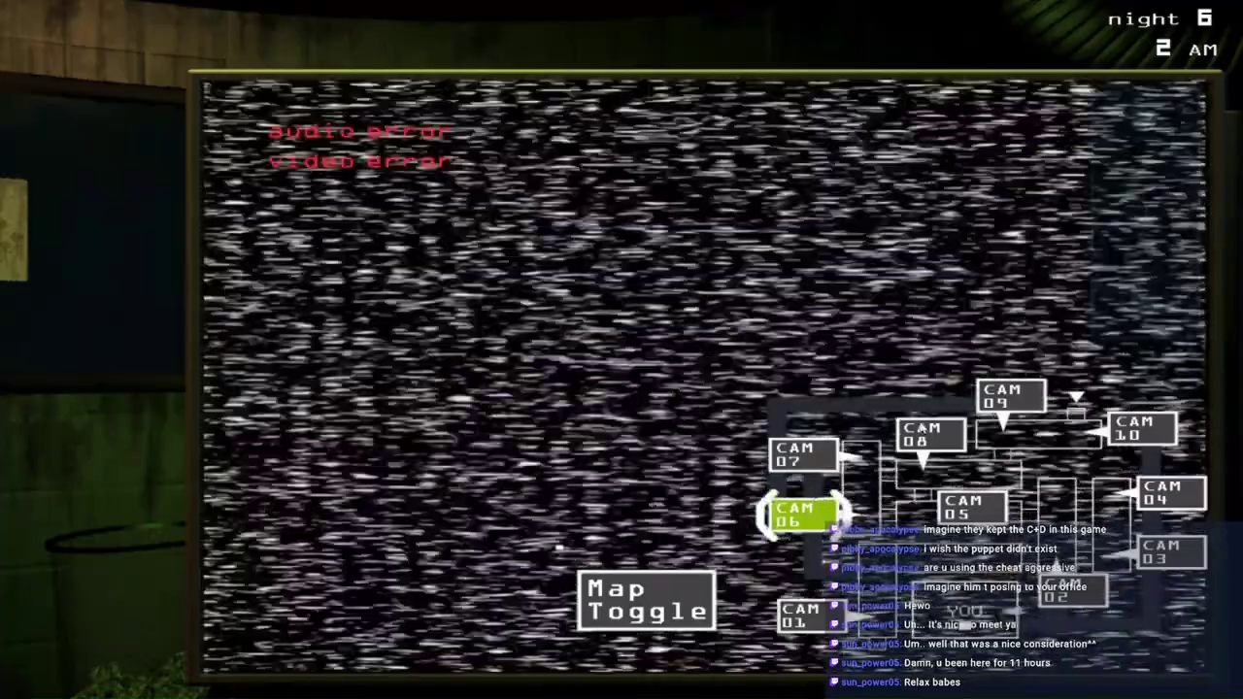
{"action": "left_click", "coordinate": [1010, 396]}
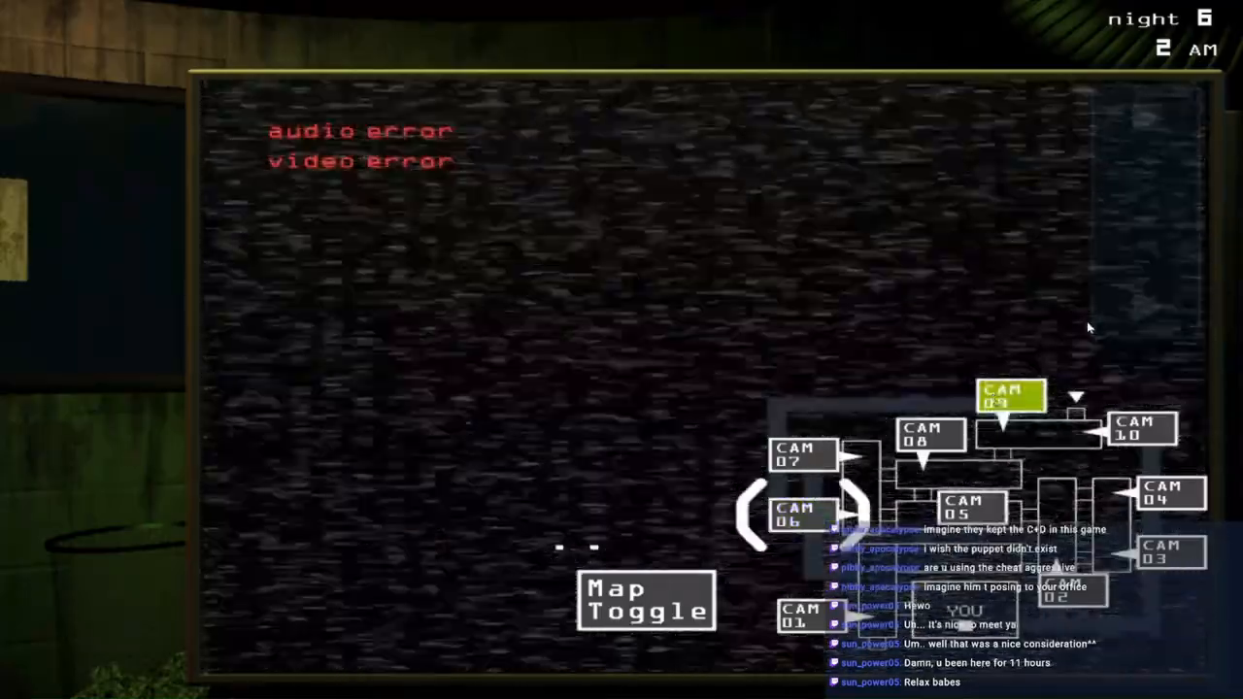
{"action": "left_click", "coordinate": [1160, 271]}
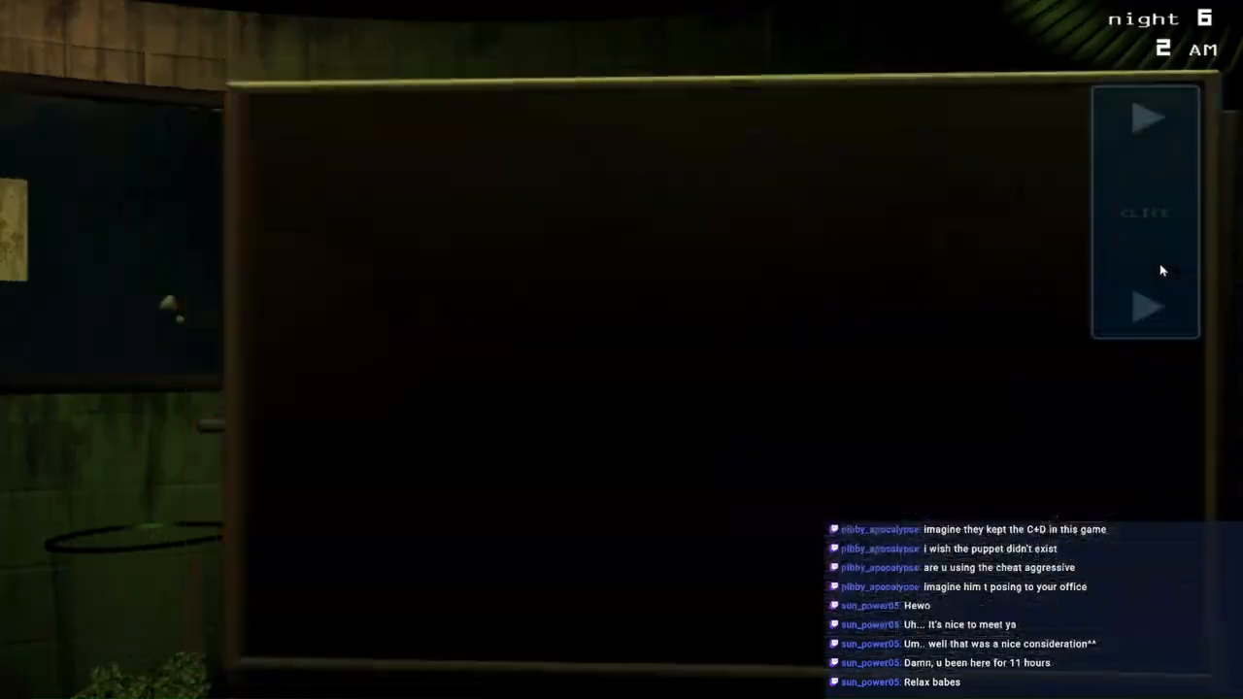
{"action": "left_click", "coordinate": [1174, 254]}
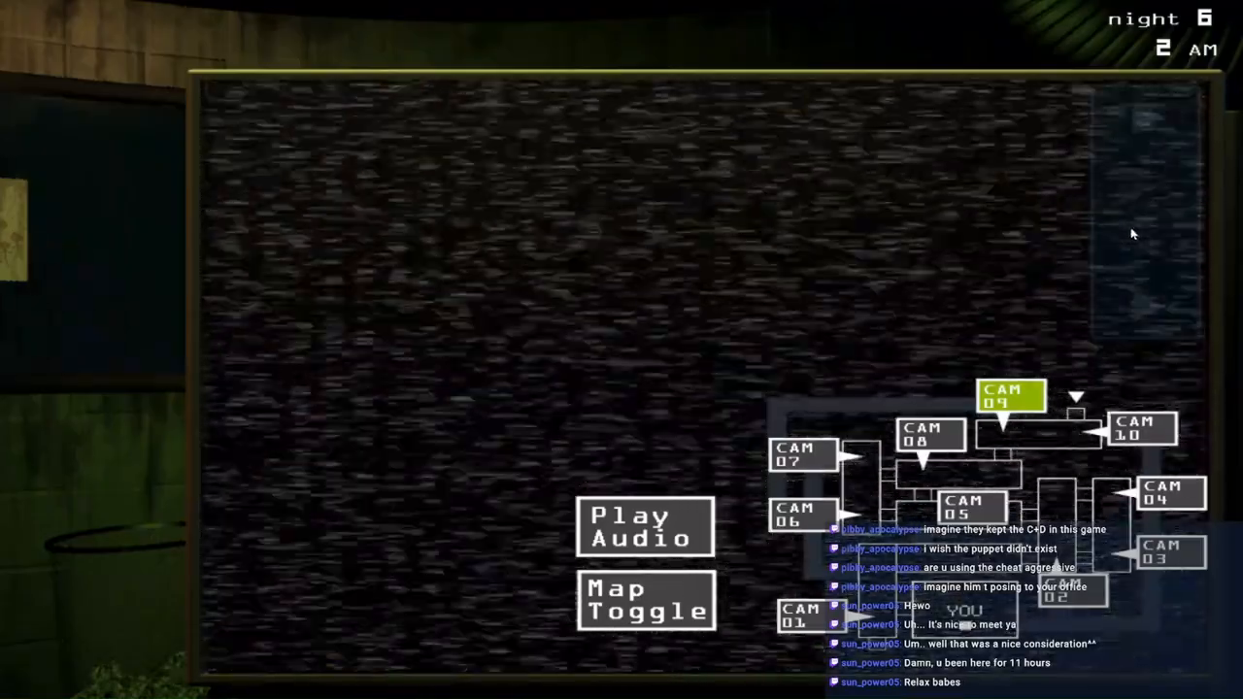
{"action": "left_click", "coordinate": [925, 434]}
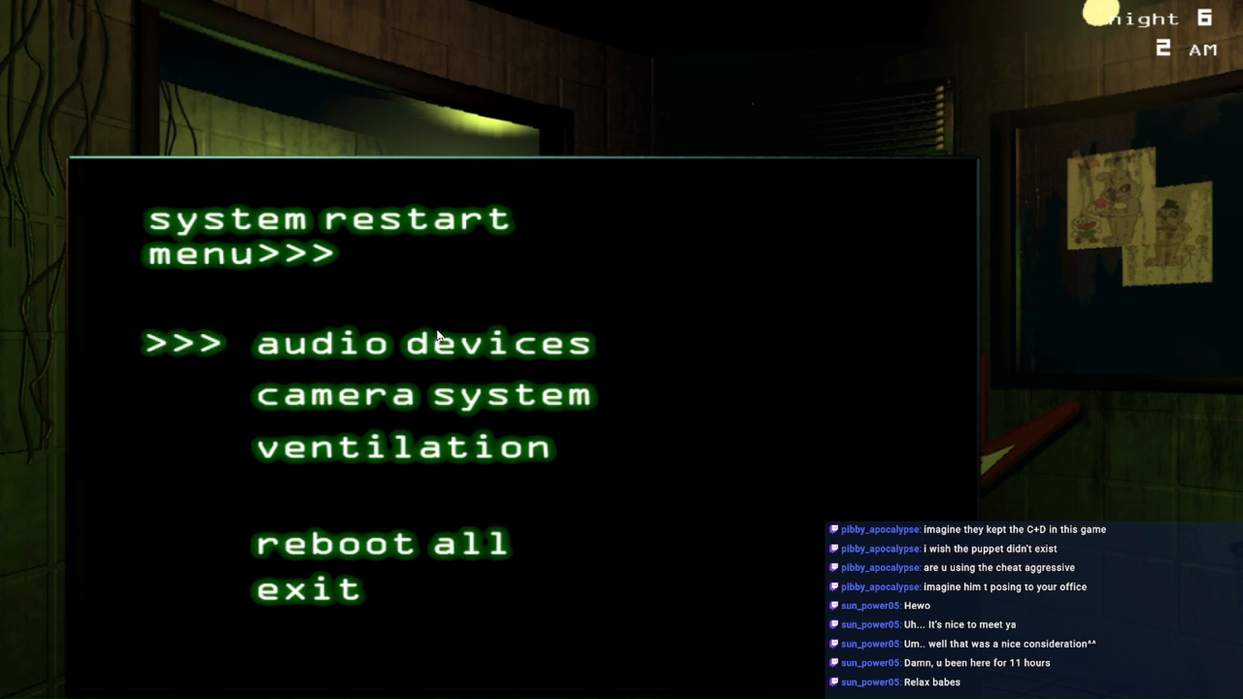
Step: Exit the restart menu, scan vent cams CAM 14 and 15, then room cams CAM 09 and 10
{"action": "left_click", "coordinate": [326, 590]}
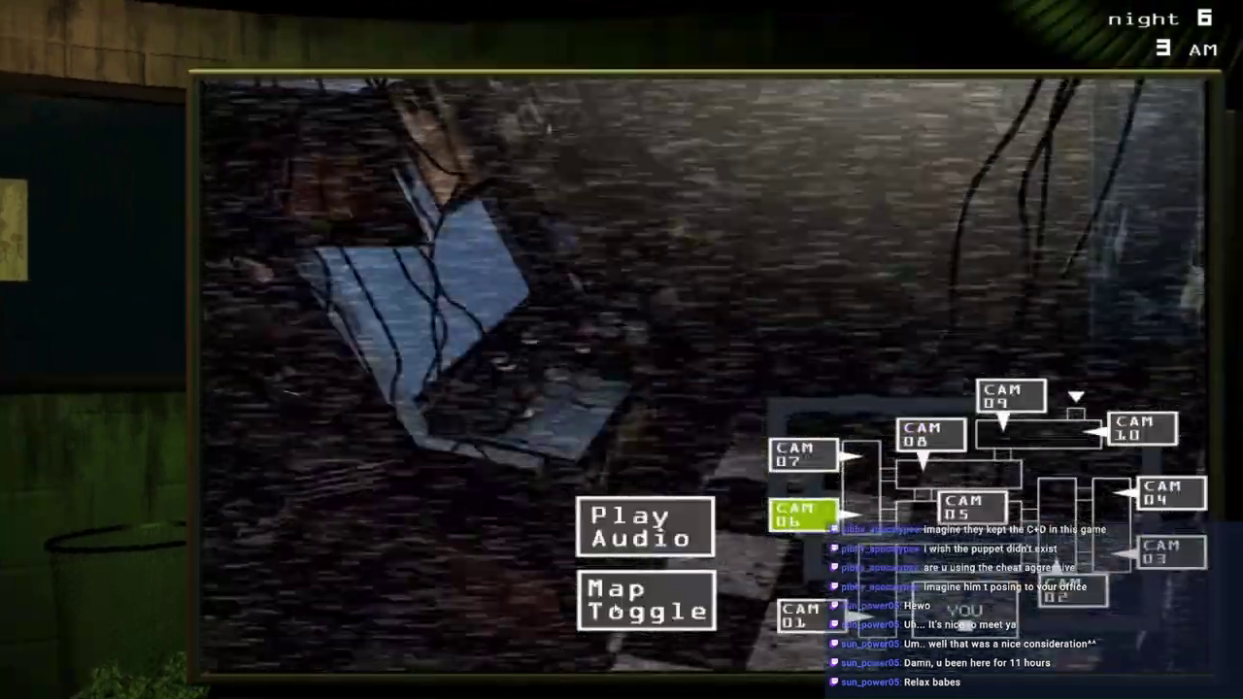
{"action": "left_click", "coordinate": [646, 599]}
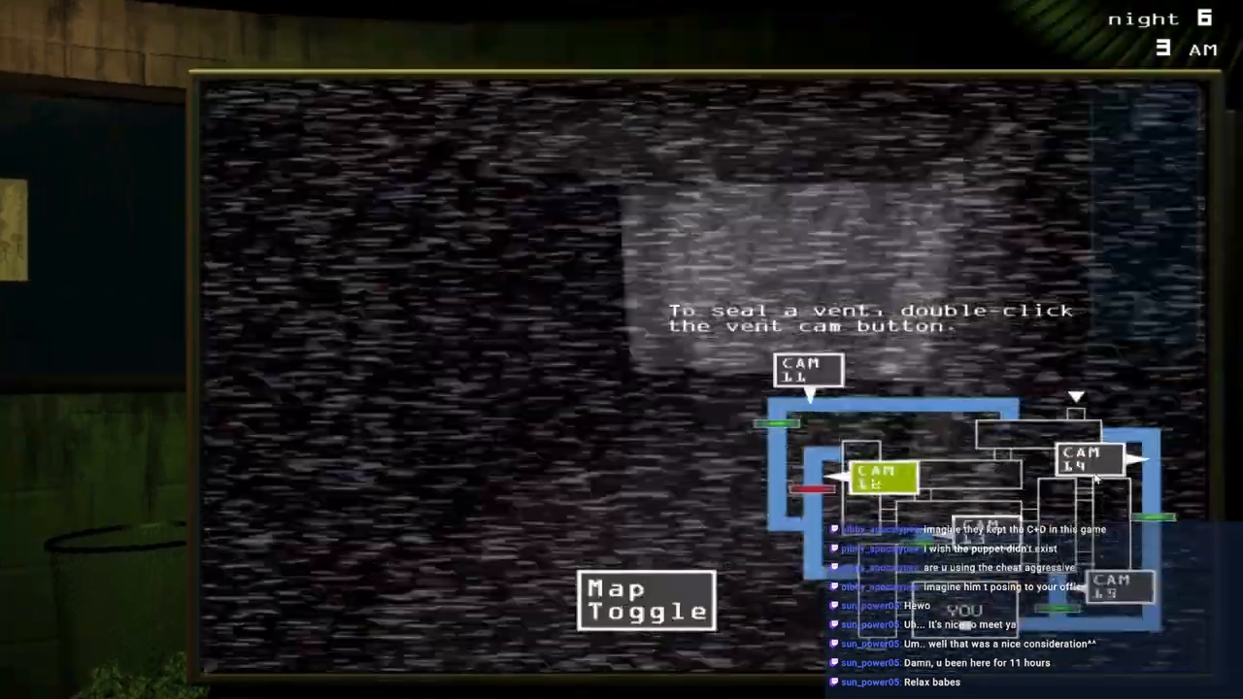
{"action": "left_click", "coordinate": [1088, 458]}
{"action": "left_click", "coordinate": [1118, 584]}
{"action": "left_click", "coordinate": [646, 599]}
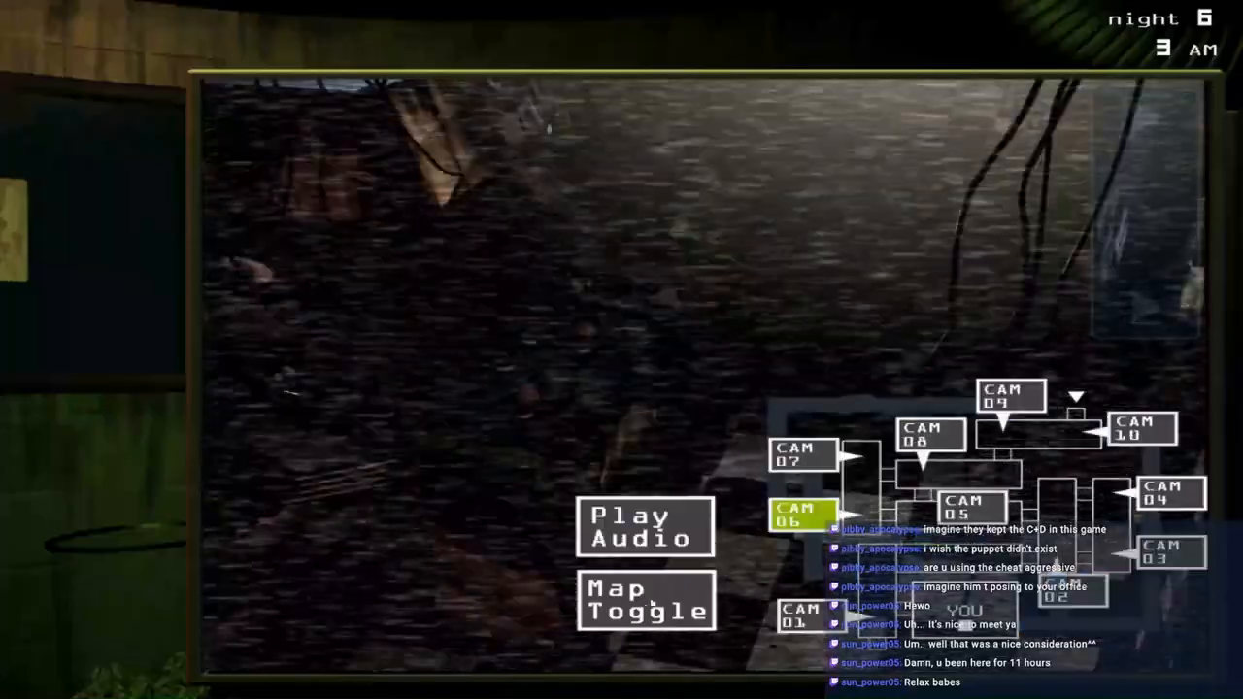
{"action": "left_click", "coordinate": [1007, 394]}
{"action": "left_click", "coordinate": [1121, 427]}
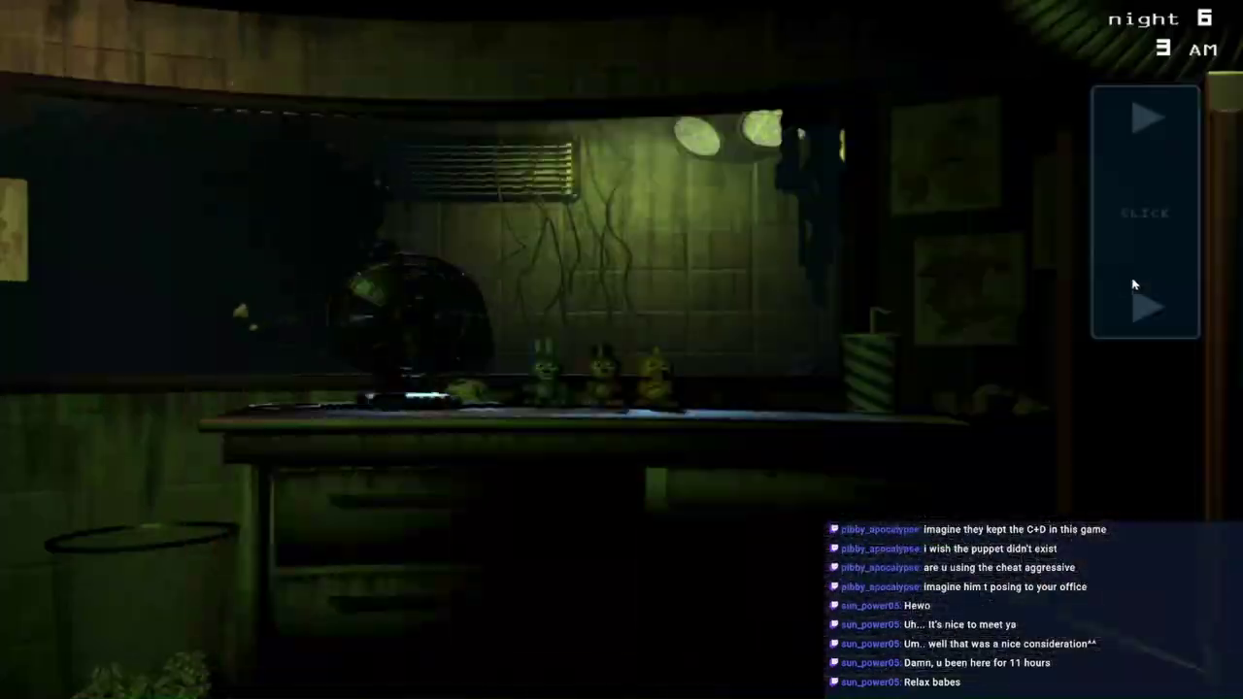
Step: Sweep CAM 06, CAM 07 and CAM 09, glancing back at the office between checks
{"action": "left_click", "coordinate": [1133, 284]}
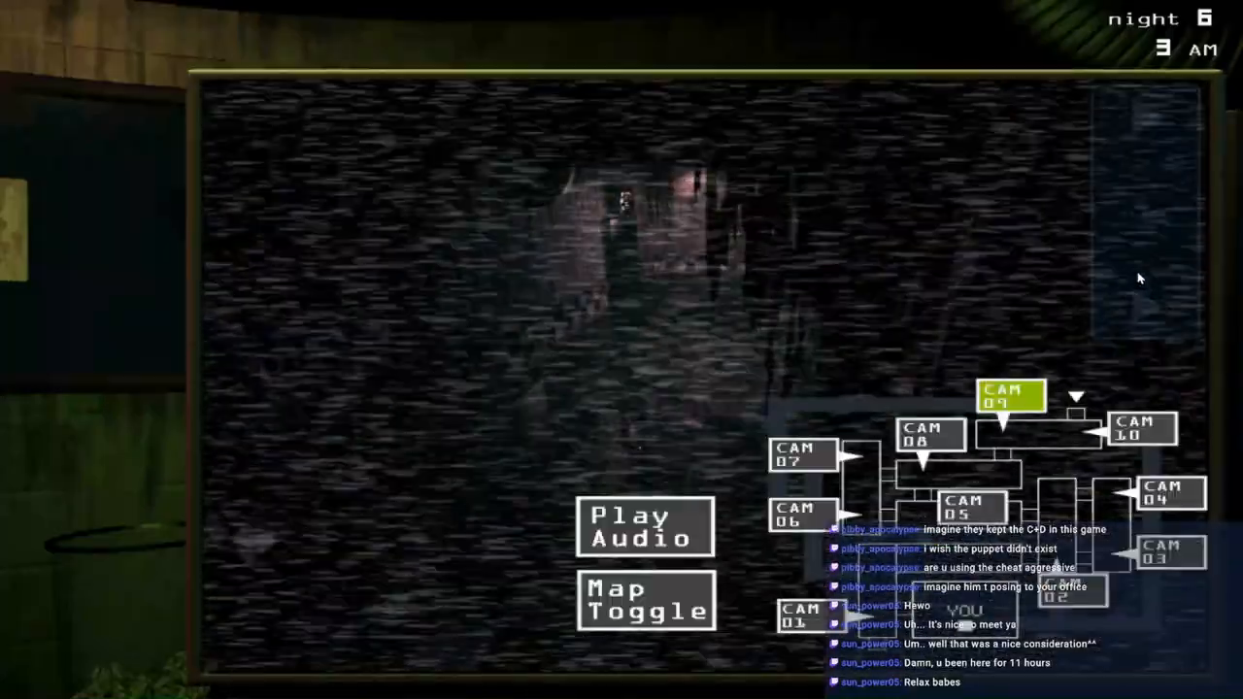
{"action": "left_click", "coordinate": [805, 514]}
{"action": "left_click", "coordinate": [804, 454]}
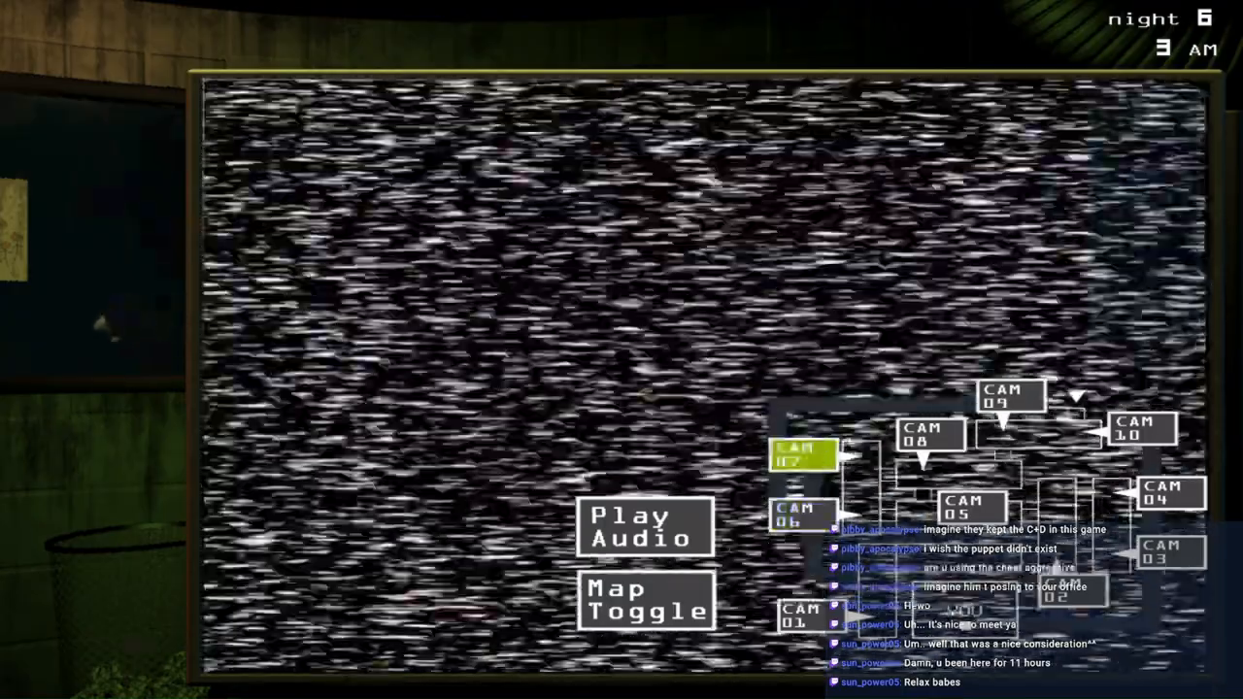
{"action": "left_click", "coordinate": [1005, 400]}
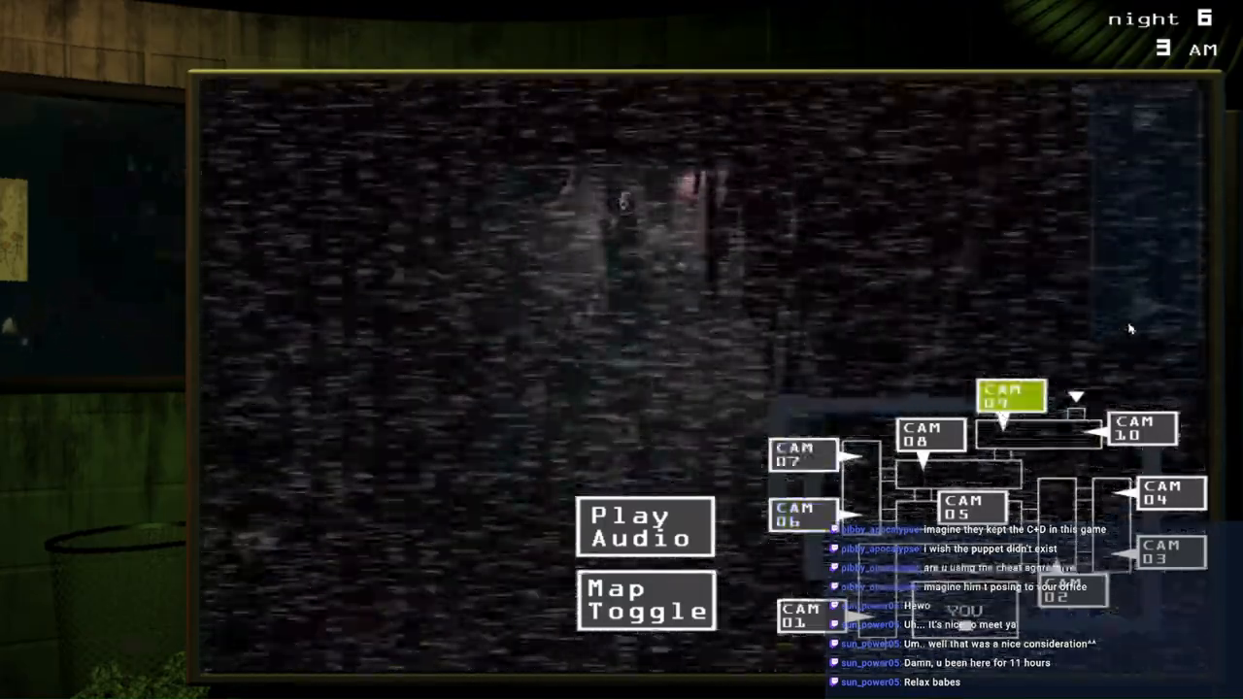
{"action": "left_click", "coordinate": [1143, 303]}
{"action": "left_click", "coordinate": [1154, 274]}
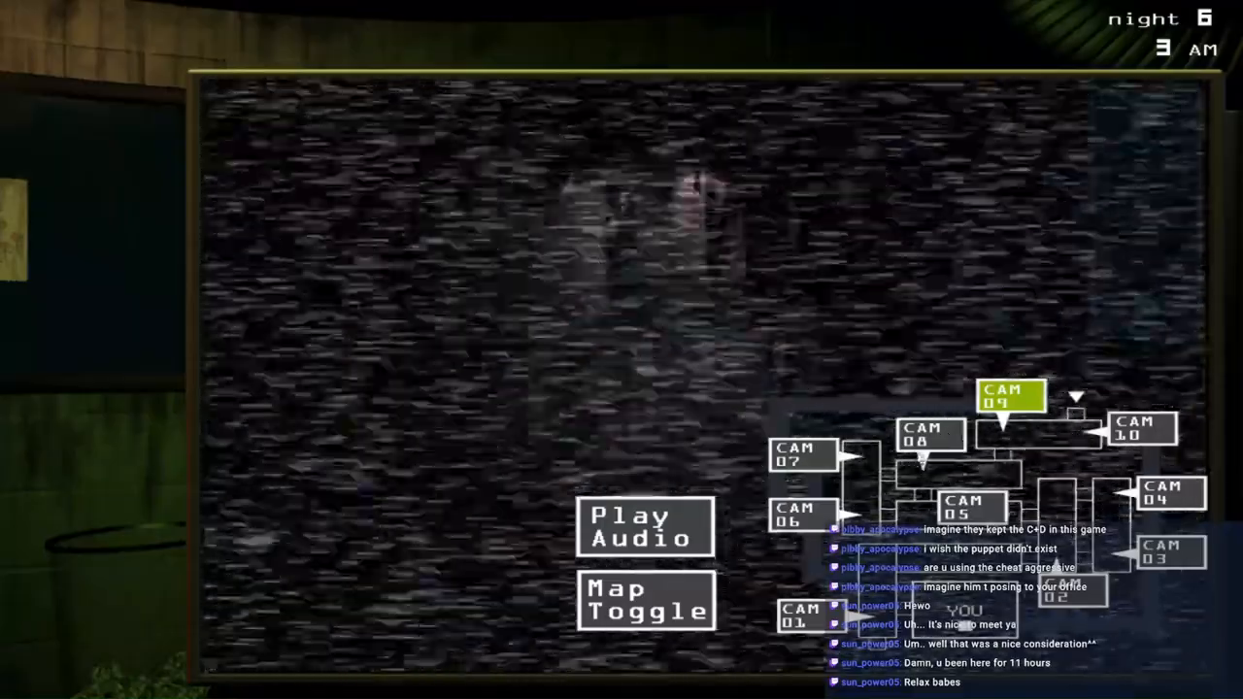
Step: Check CAM 08, CAM 09 and CAM 02, then lower the monitor to the office
{"action": "left_click", "coordinate": [930, 434]}
{"action": "left_click", "coordinate": [646, 601]}
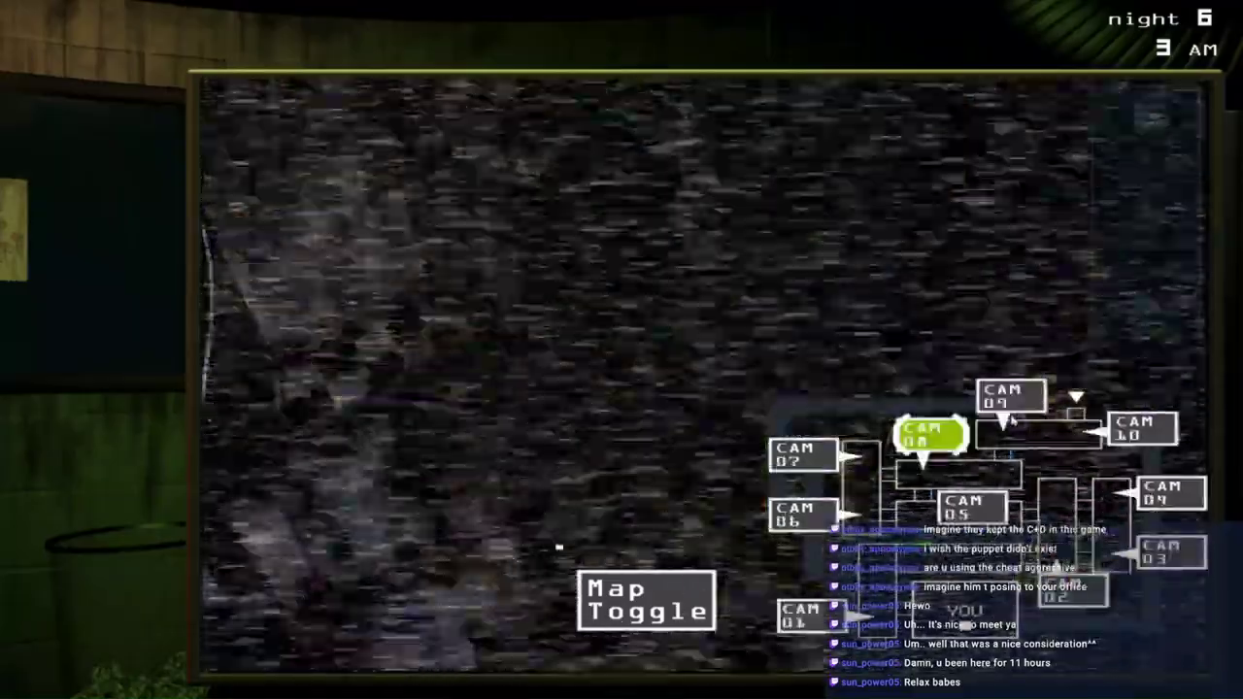
{"action": "left_click", "coordinate": [1011, 394]}
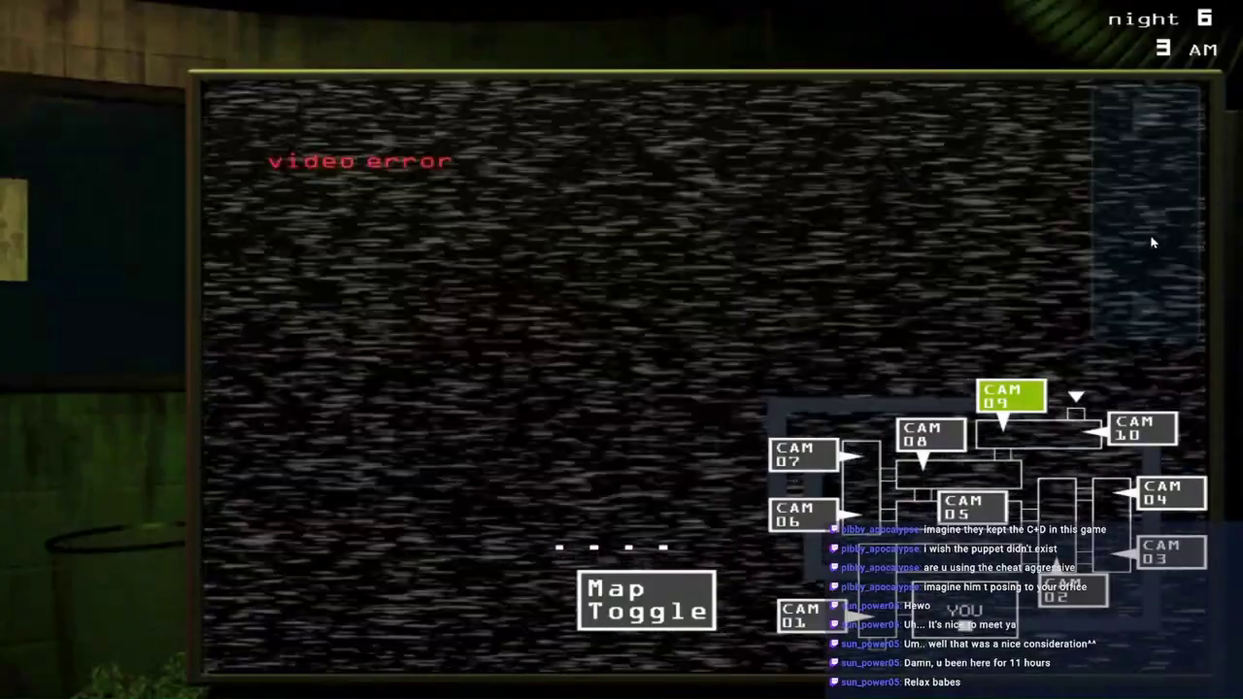
{"action": "left_click", "coordinate": [1154, 243]}
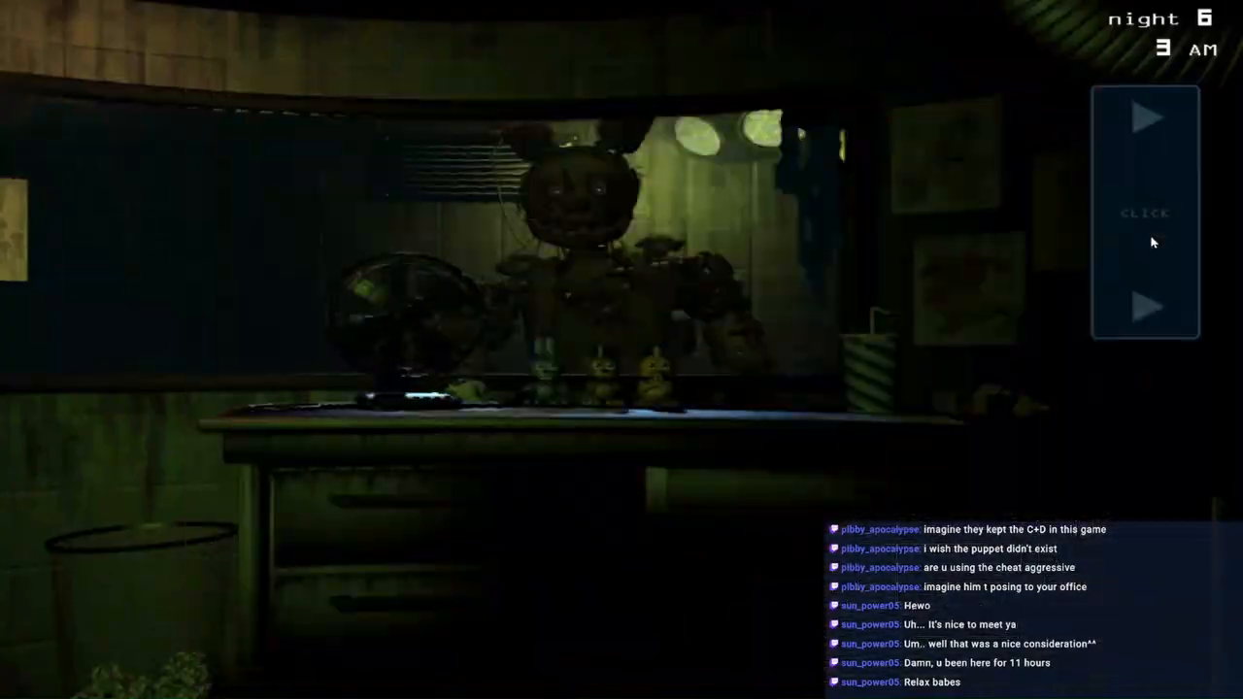
{"action": "left_click", "coordinate": [1154, 243]}
{"action": "left_click", "coordinate": [1073, 589]}
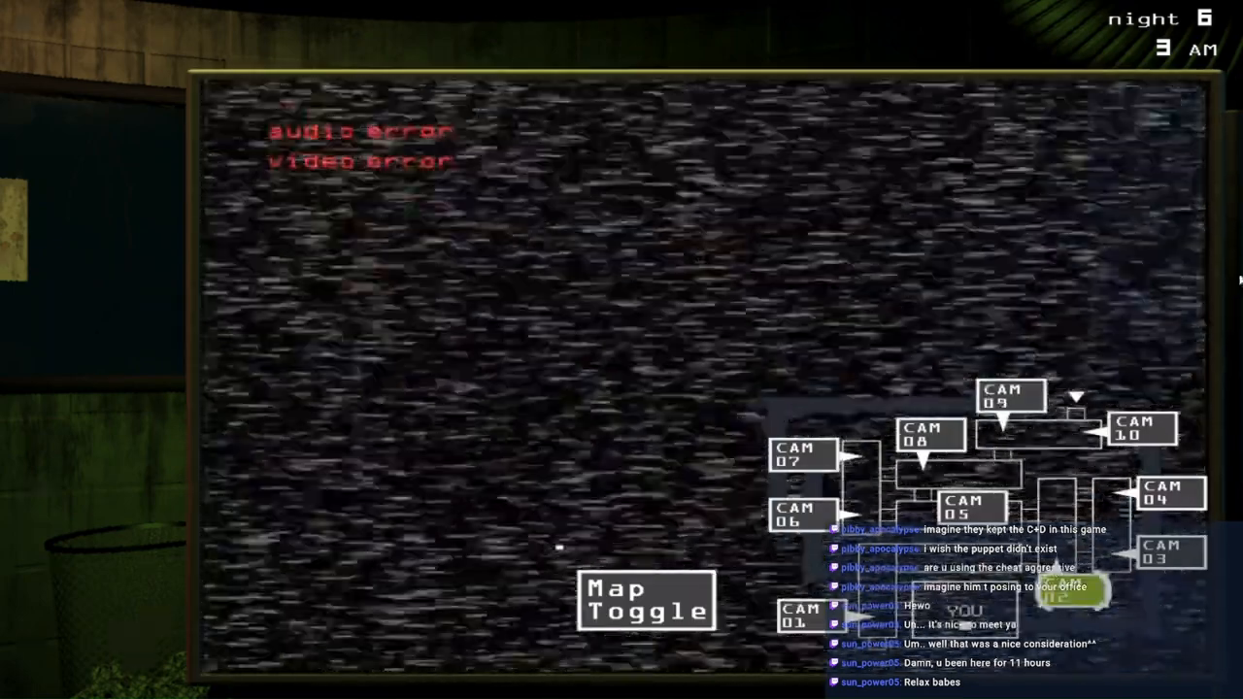
{"action": "left_click", "coordinate": [1154, 242]}
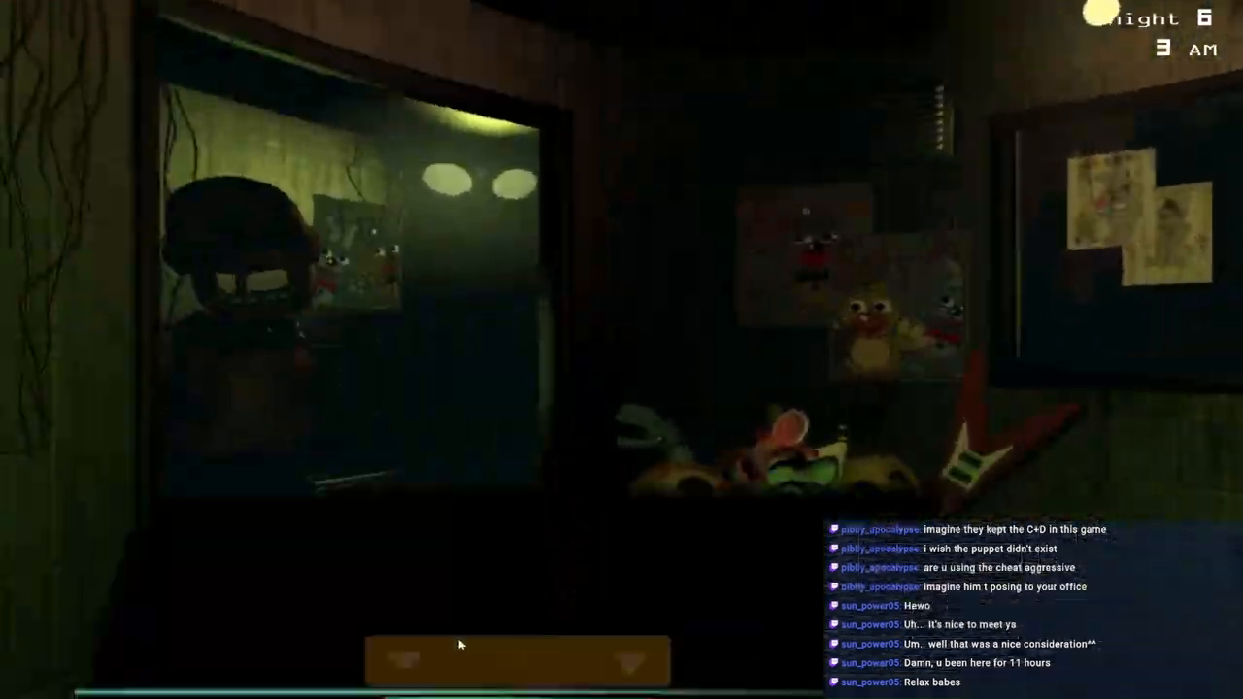
Step: Visit the restart menu, seal the CAM 13 vent from the vent map, and lower the monitor
{"action": "left_click", "coordinate": [457, 682]}
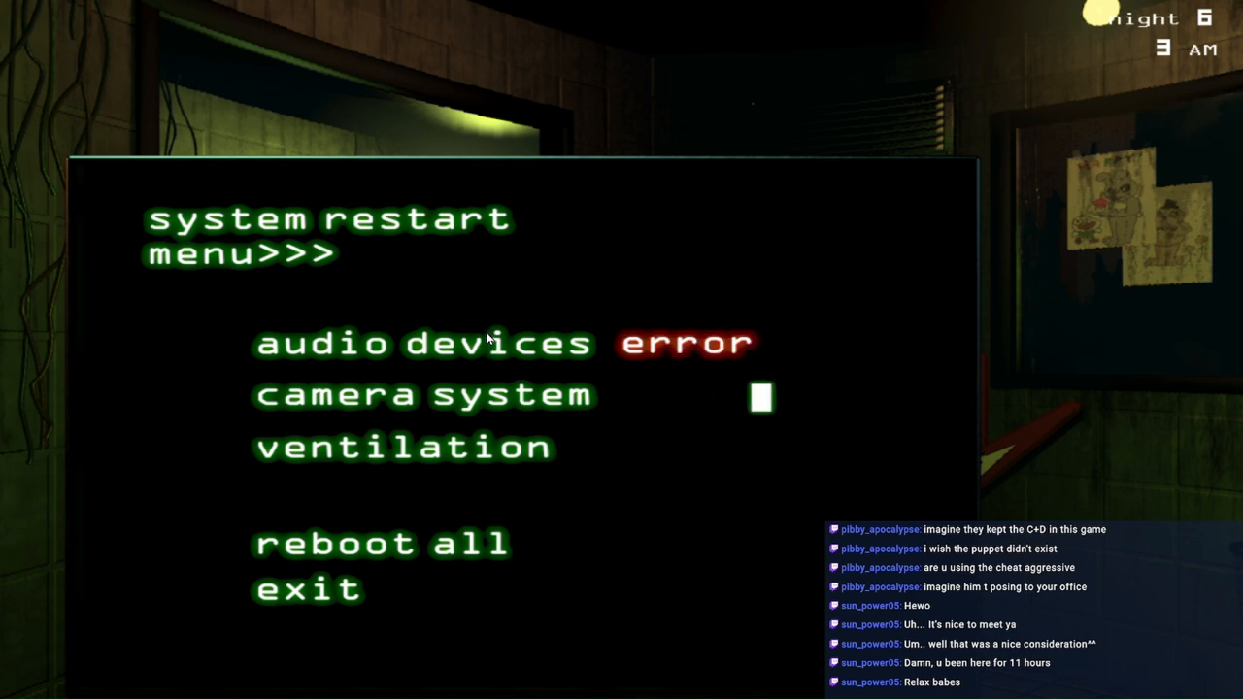
{"action": "left_click", "coordinate": [340, 584]}
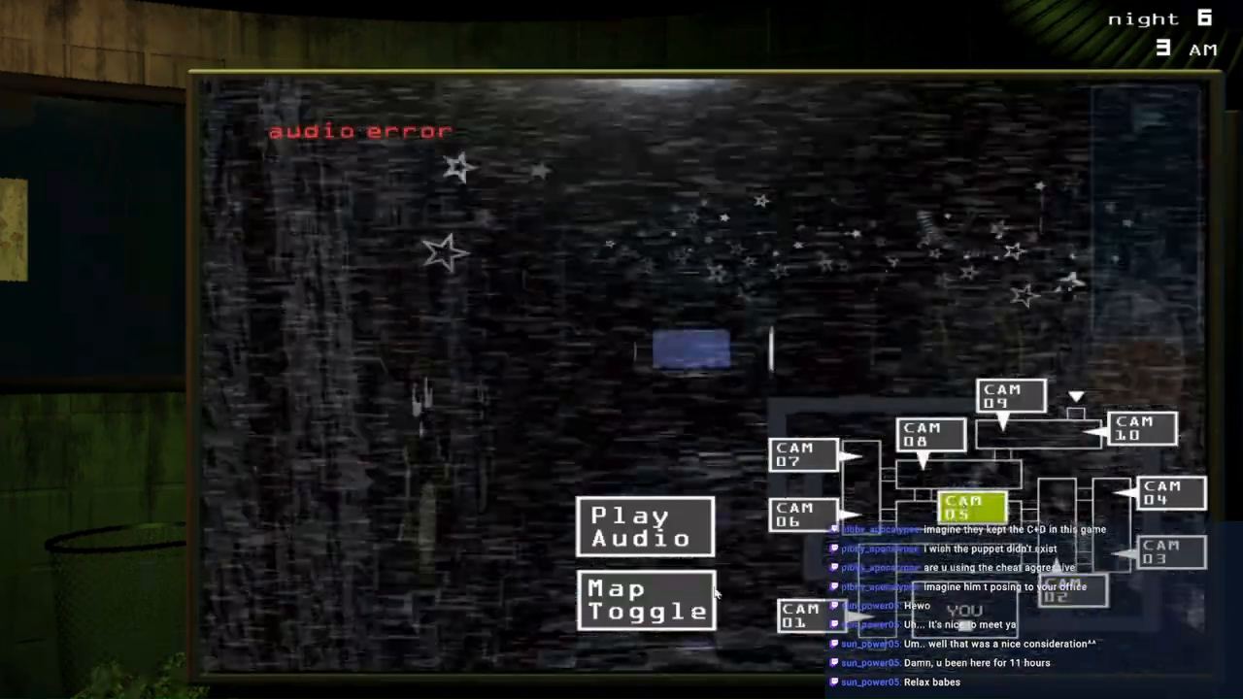
{"action": "left_click", "coordinate": [647, 600]}
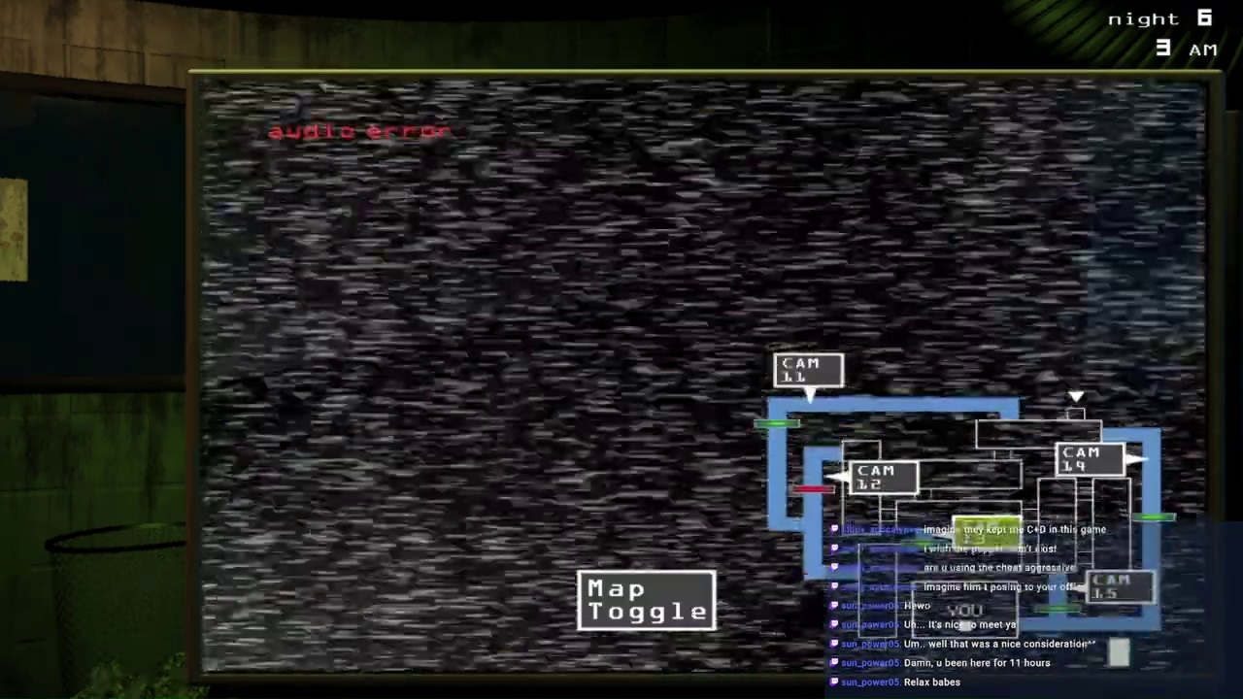
{"action": "left_click", "coordinate": [986, 530]}
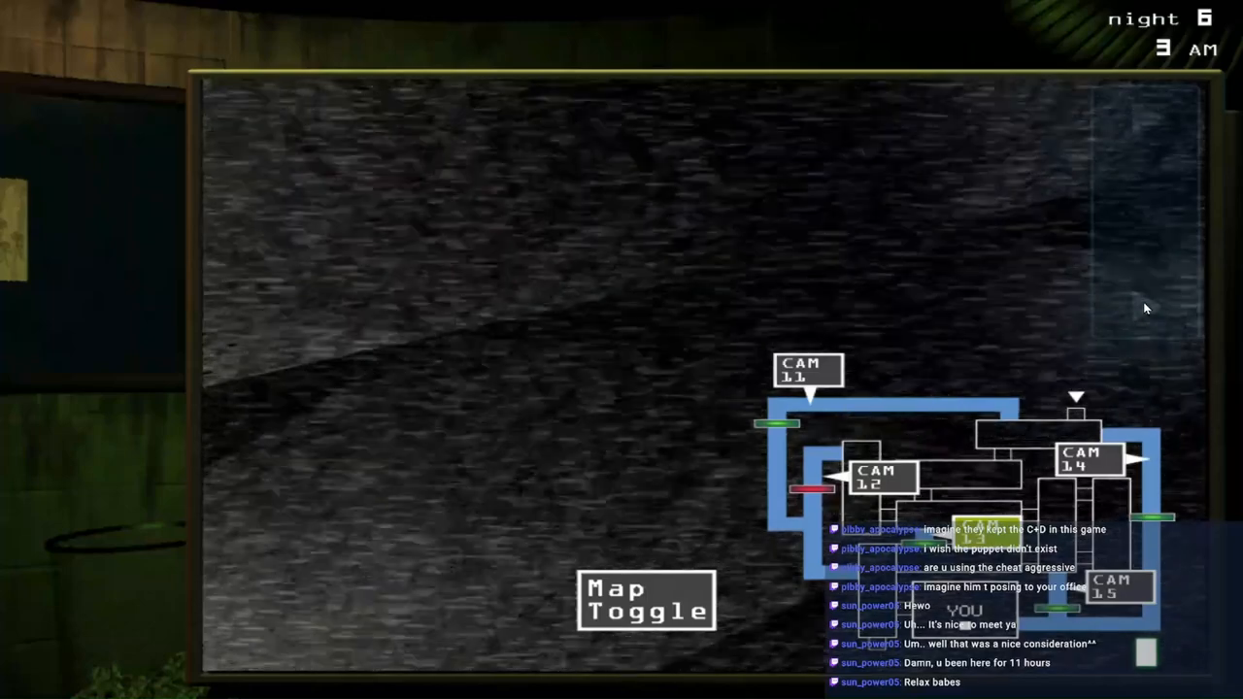
{"action": "key", "text": "space"}
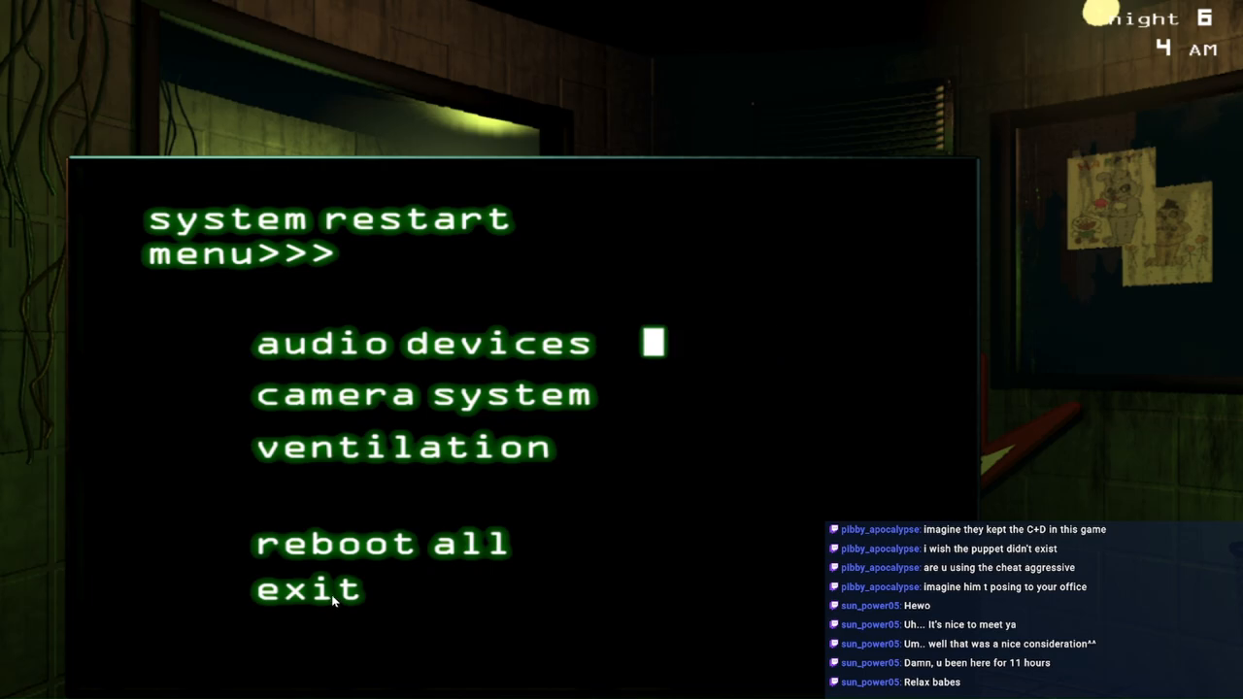
Step: Exit the restart menu and switch between CAM 02 and CAM 05 showing video errors
{"action": "left_click", "coordinate": [332, 601]}
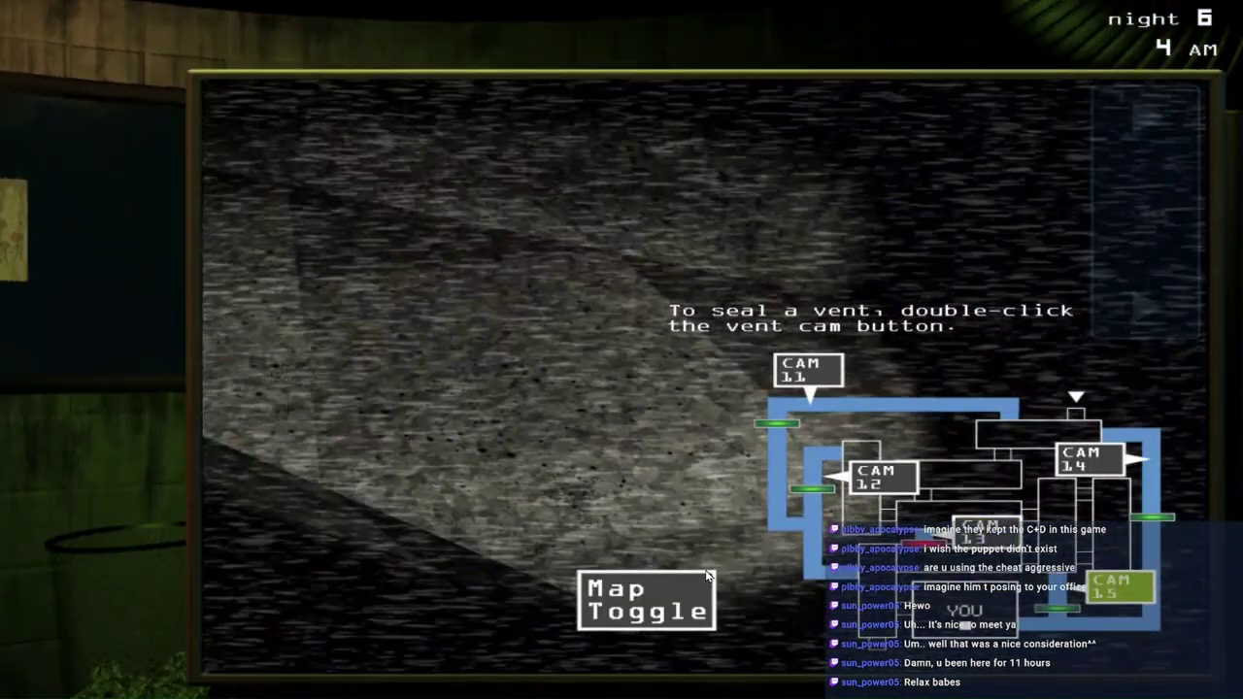
{"action": "left_click", "coordinate": [646, 599]}
{"action": "left_click", "coordinate": [1073, 591]}
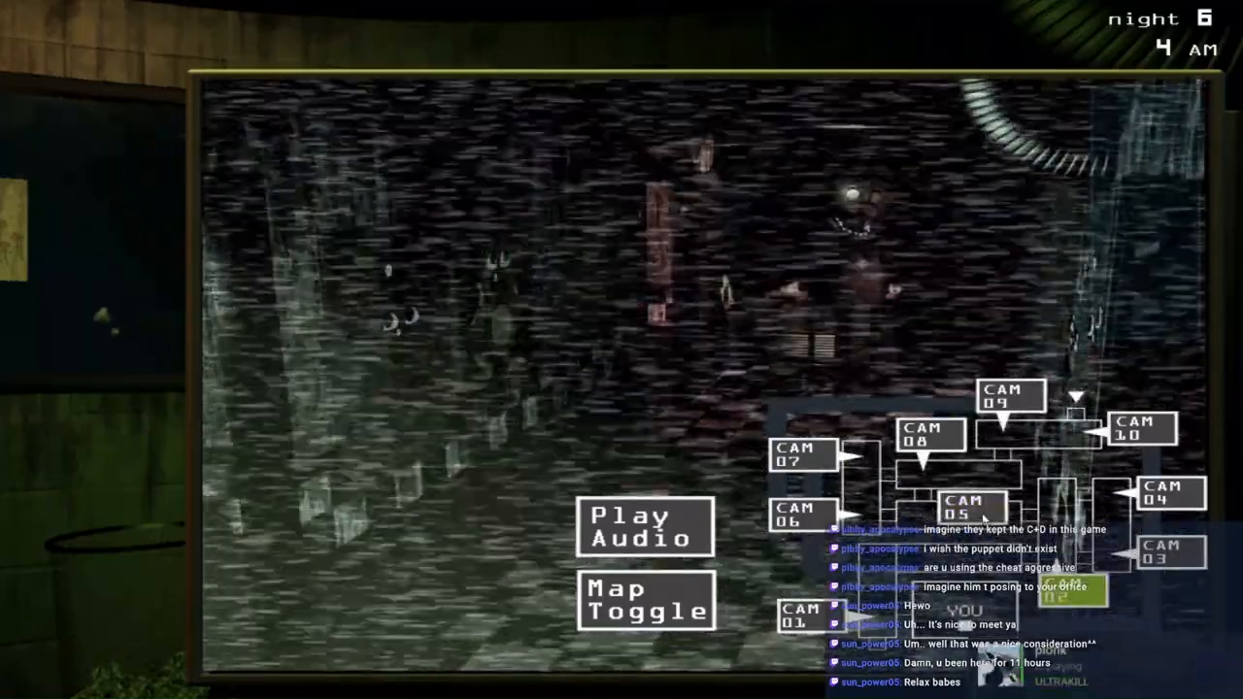
{"action": "left_click", "coordinate": [983, 506]}
{"action": "left_click", "coordinate": [1065, 596]}
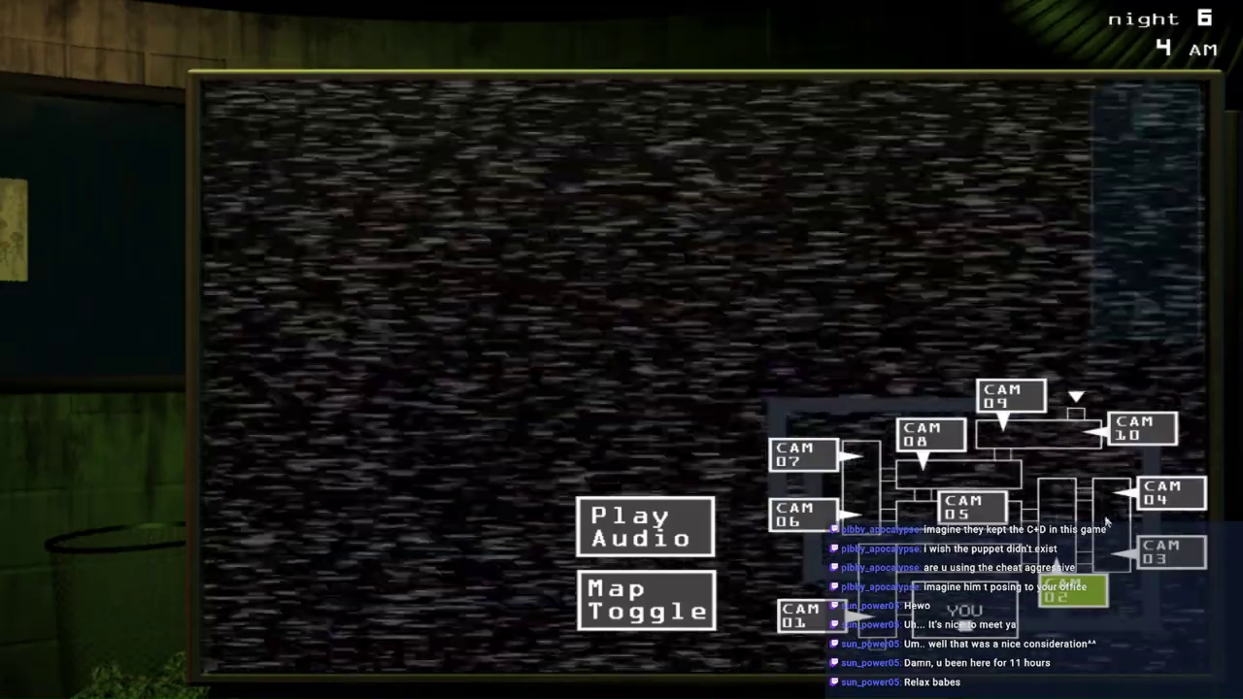
{"action": "left_click", "coordinate": [972, 506]}
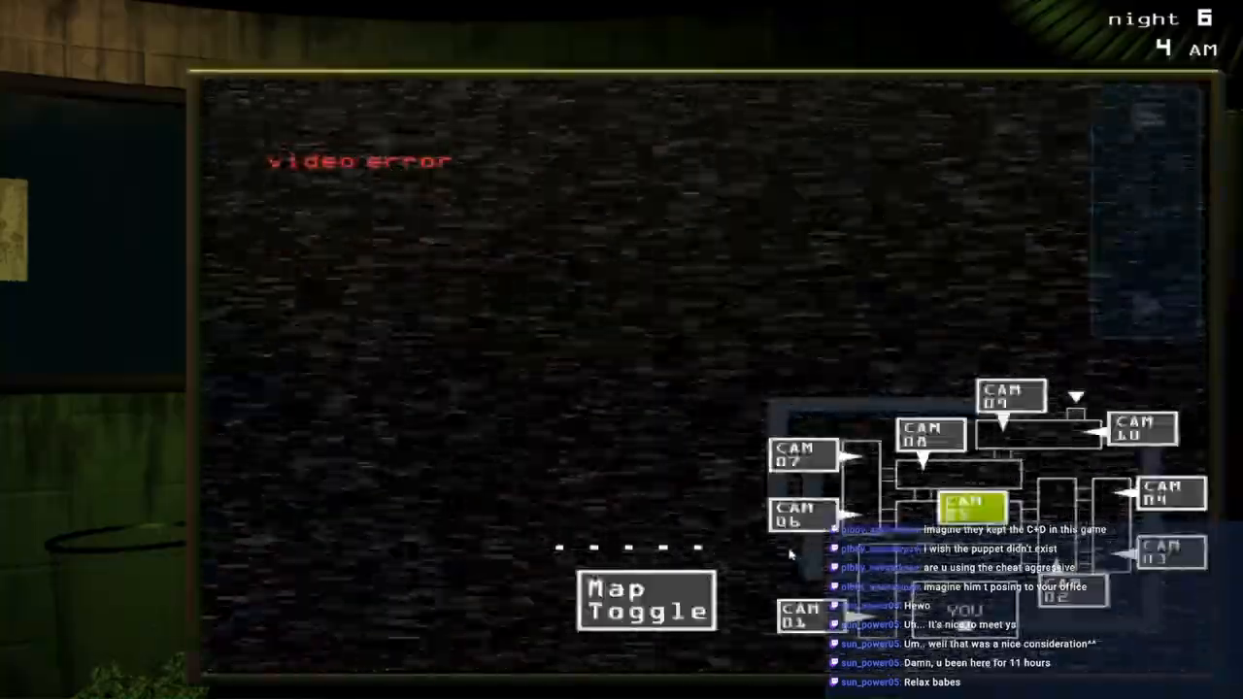
{"action": "left_click", "coordinate": [645, 601]}
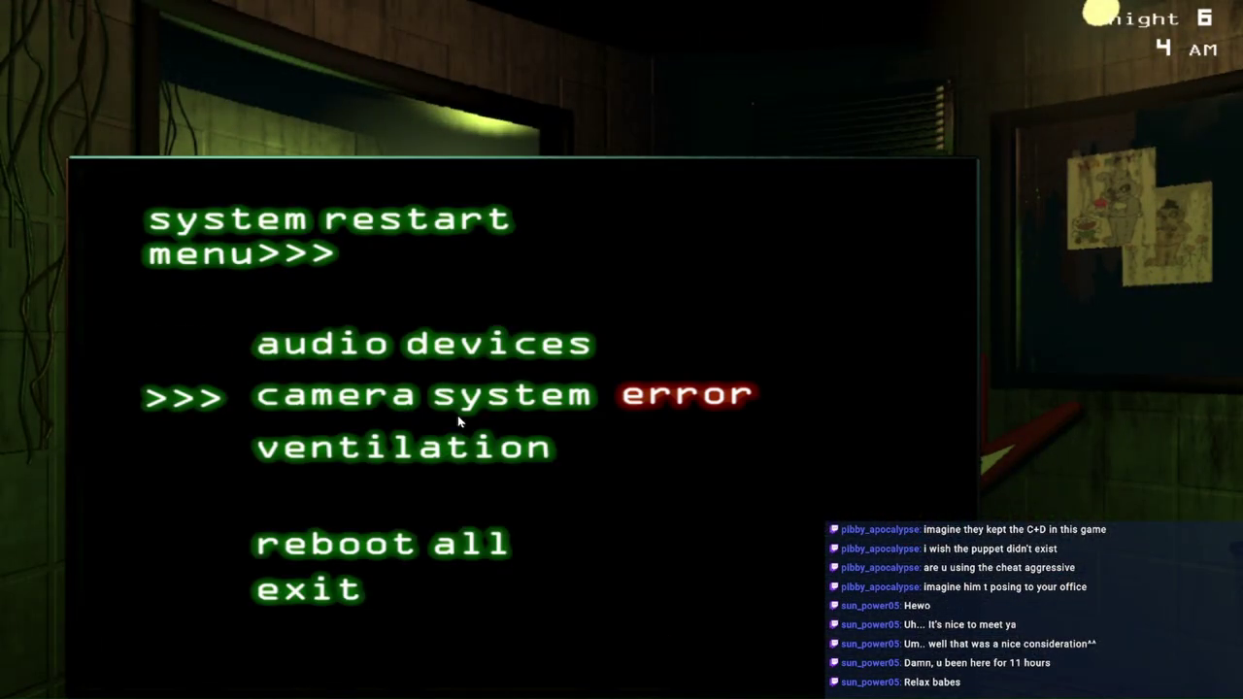
Step: Reboot the camera system, seal the CAM 12 vent, and check CAM 06 and CAM 09
{"action": "left_click", "coordinate": [457, 409]}
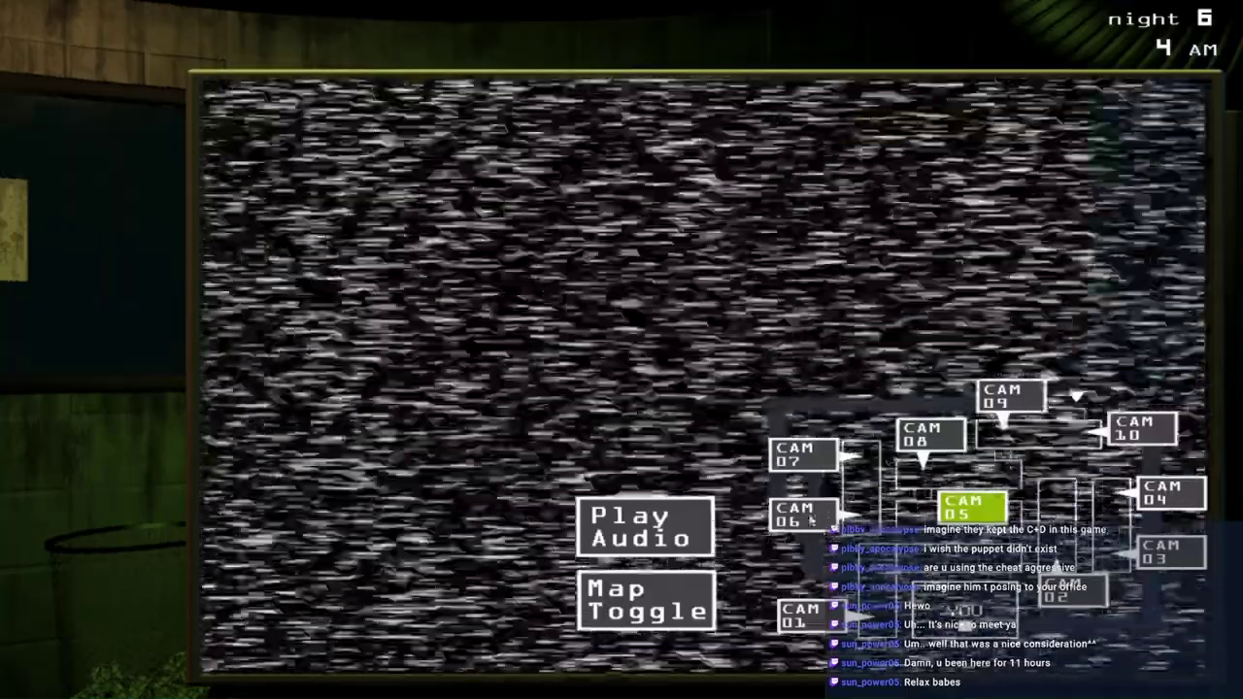
{"action": "left_click", "coordinate": [812, 521]}
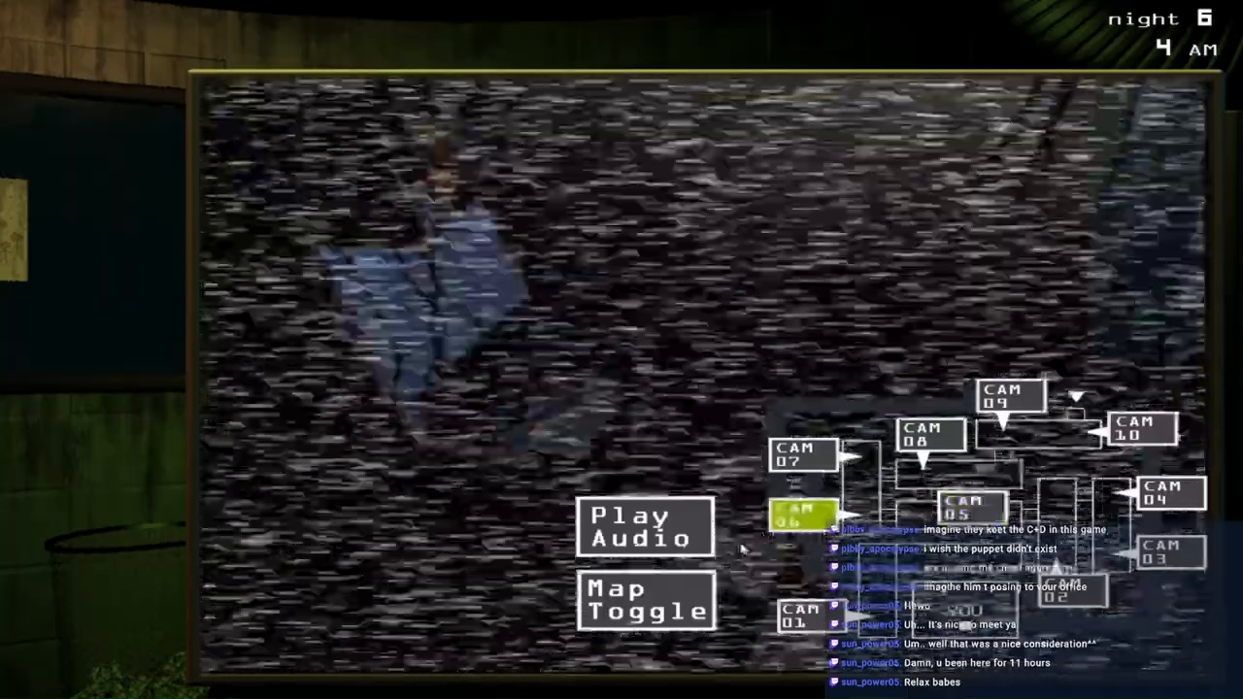
{"action": "left_click", "coordinate": [656, 621]}
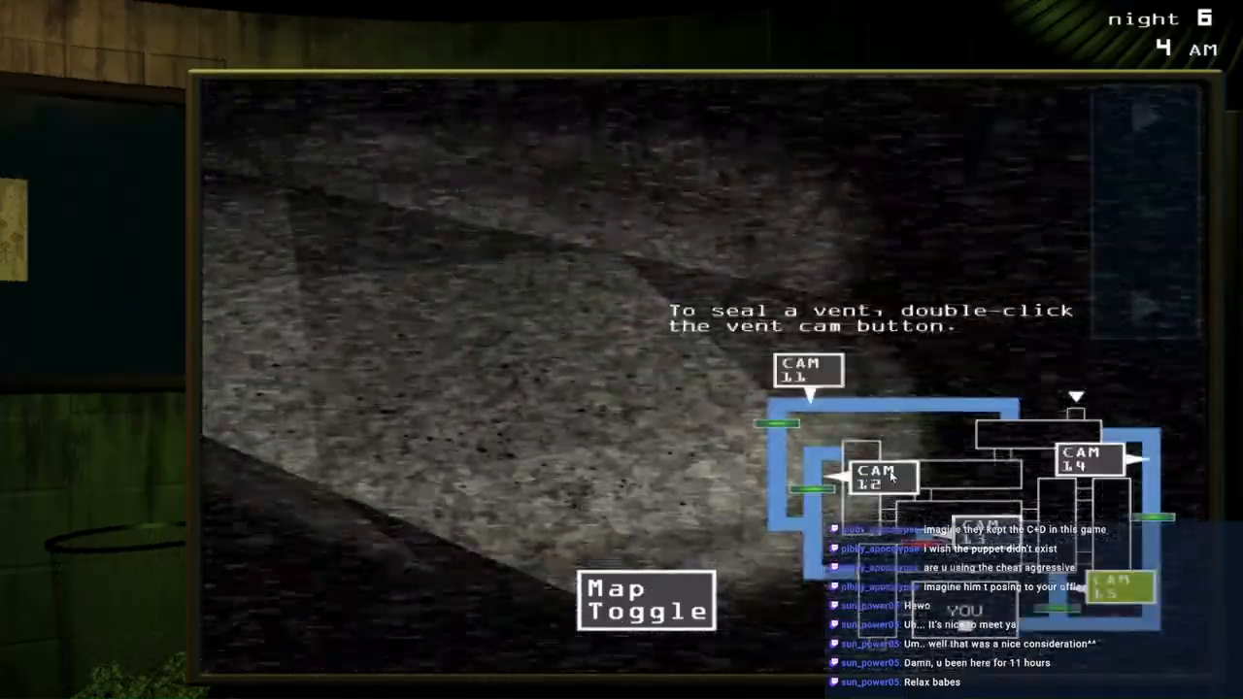
{"action": "double_click", "coordinate": [878, 476]}
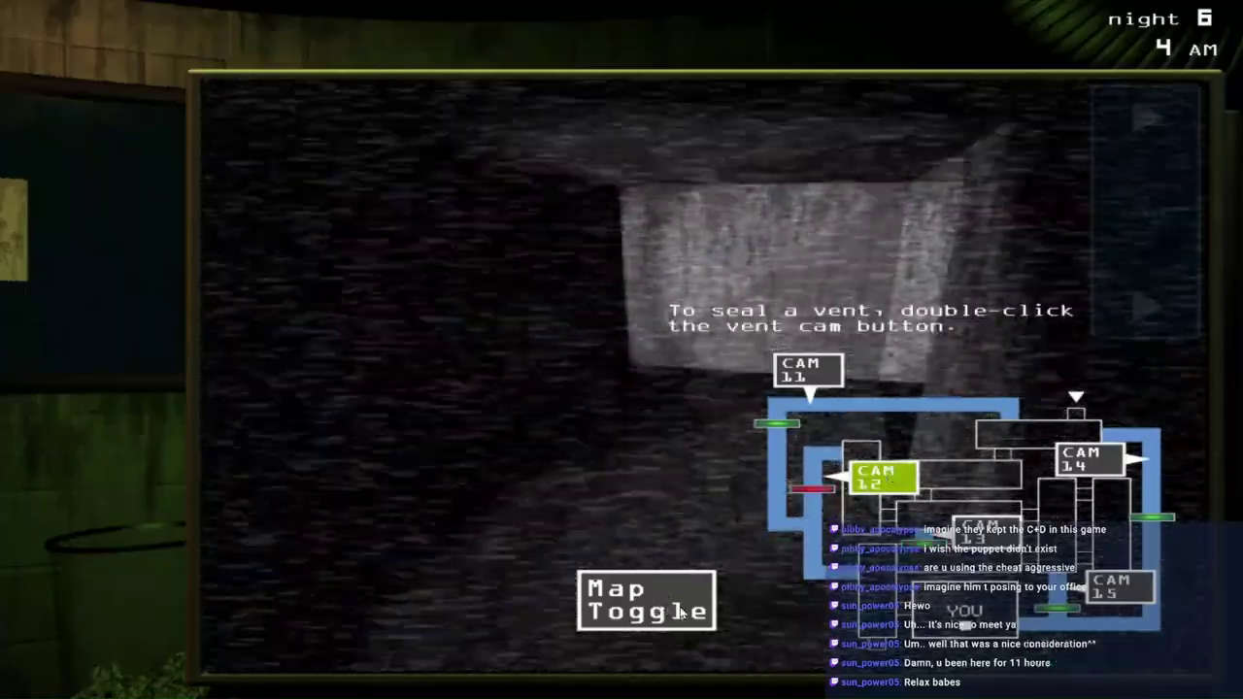
{"action": "left_click", "coordinate": [680, 612]}
{"action": "left_click", "coordinate": [1001, 391]}
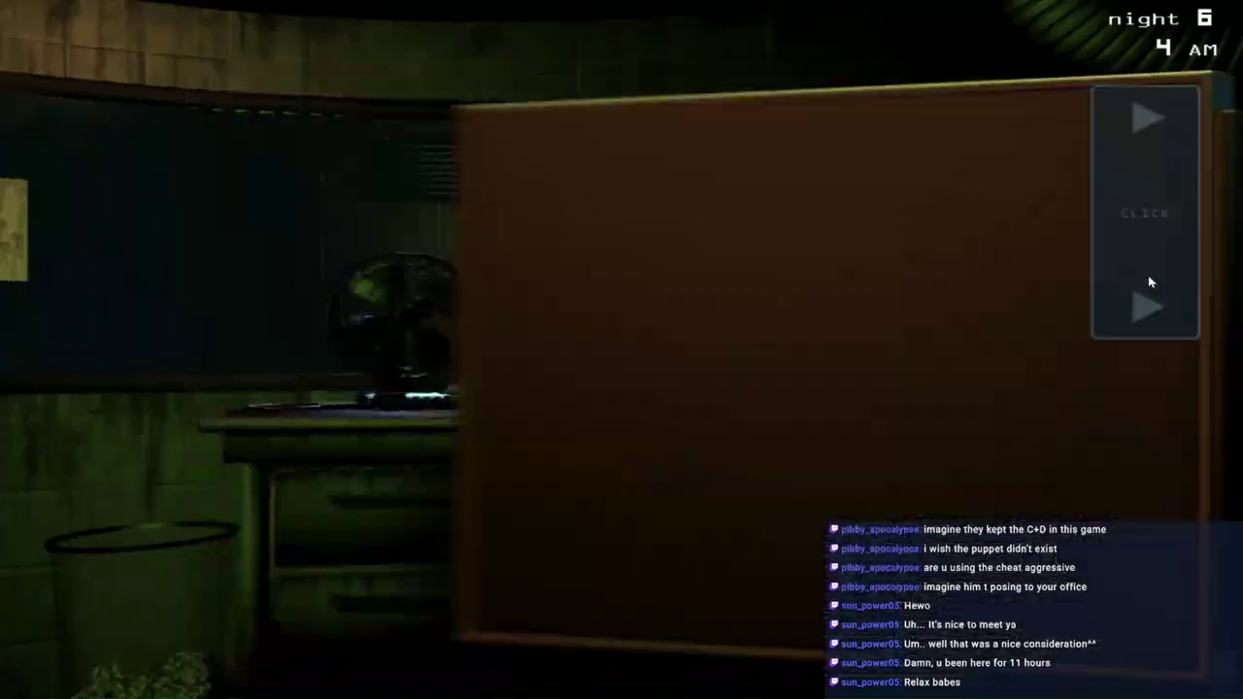
Step: Check CAM 10 and CAM 09, then flip the monitor in the office into 5 AM
{"action": "left_click", "coordinate": [1148, 281]}
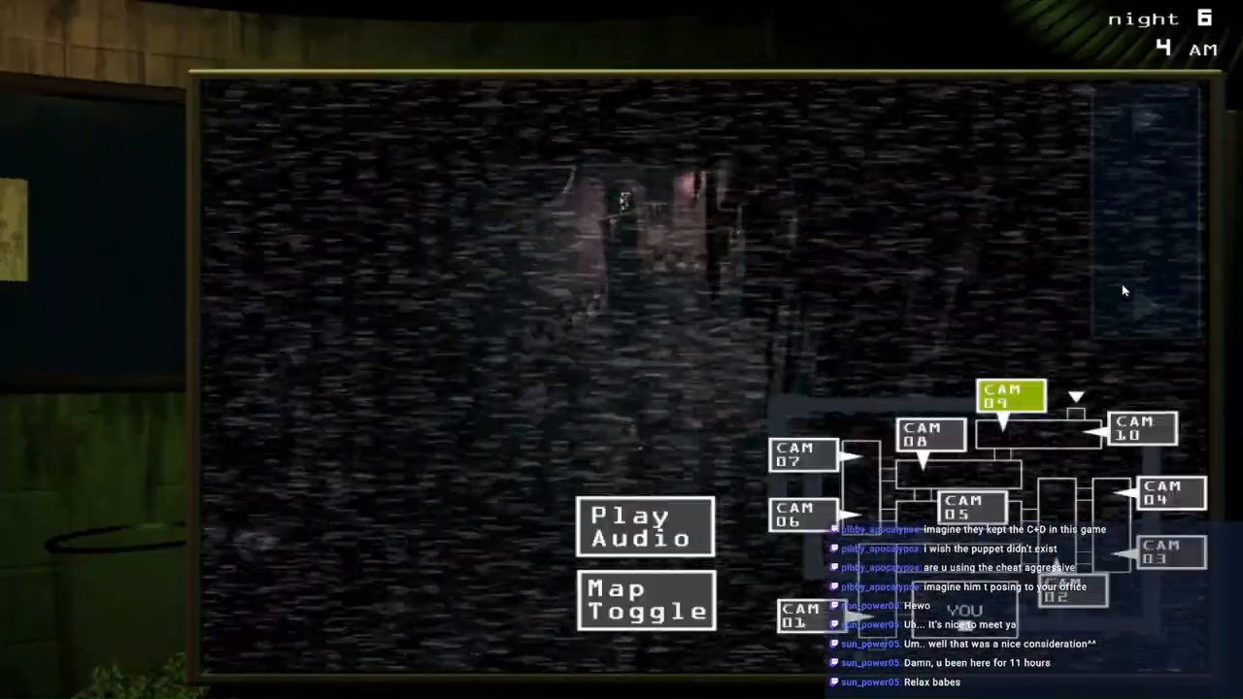
{"action": "left_click", "coordinate": [1142, 428]}
{"action": "left_click", "coordinate": [991, 406]}
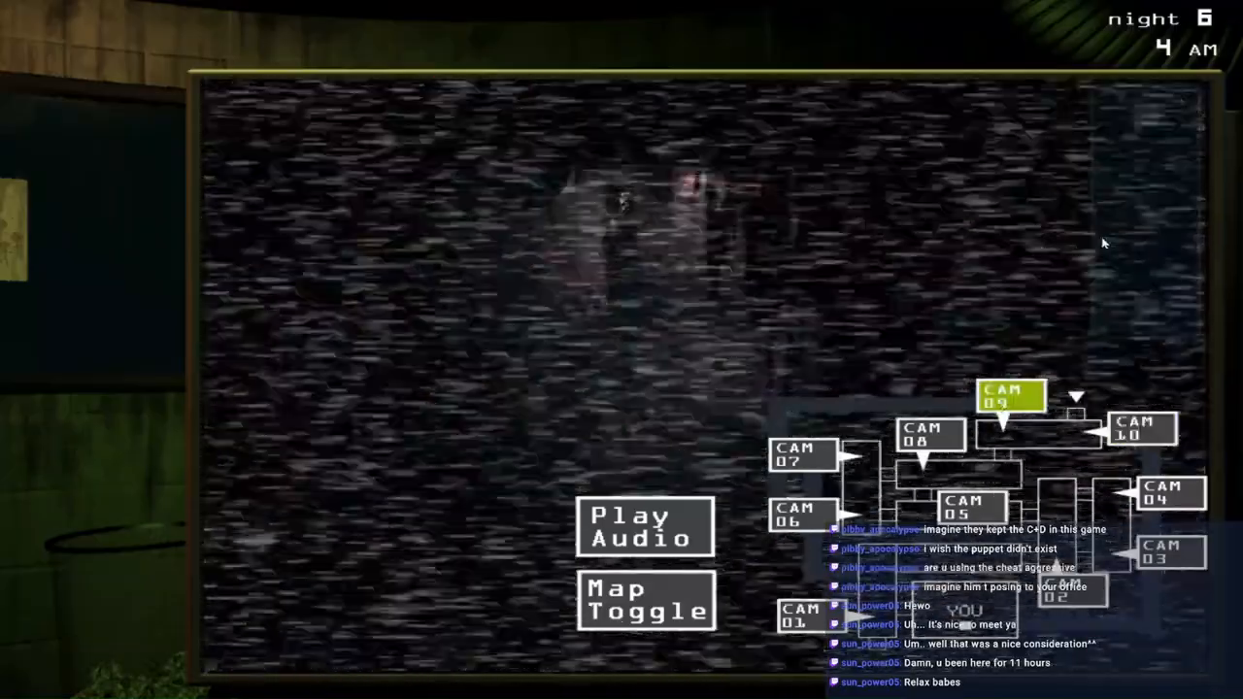
{"action": "left_click", "coordinate": [1103, 244]}
{"action": "left_click", "coordinate": [1105, 233]}
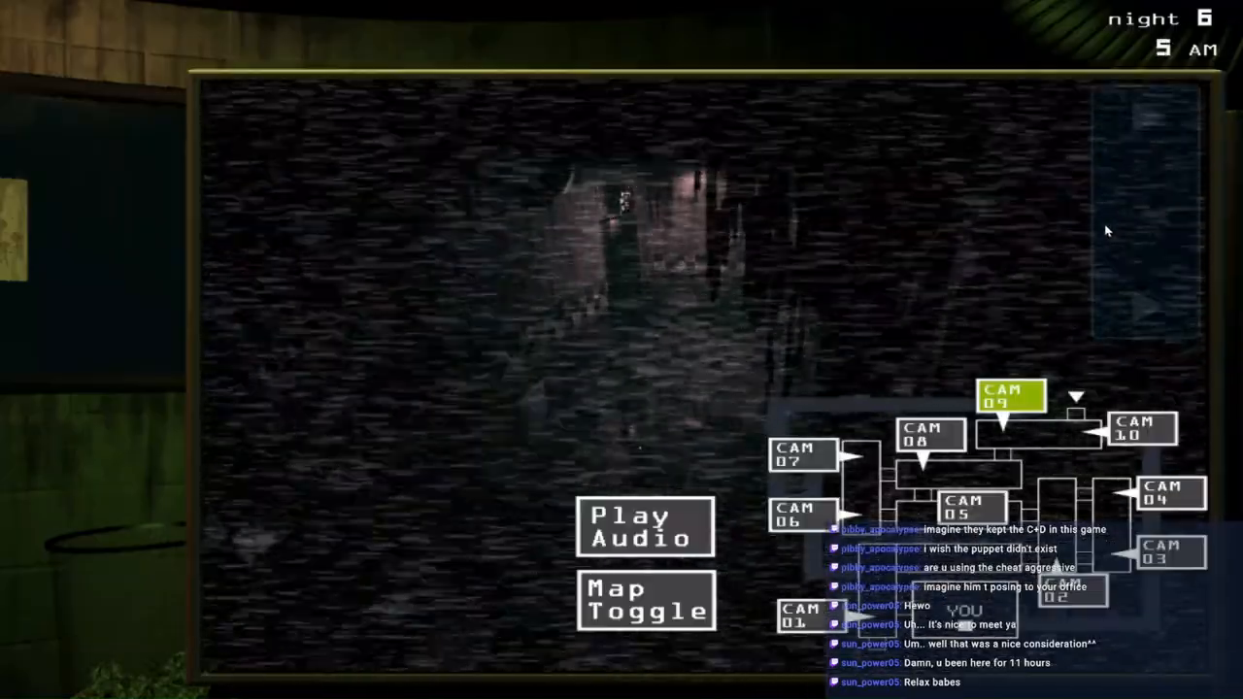
{"action": "left_click", "coordinate": [1104, 225]}
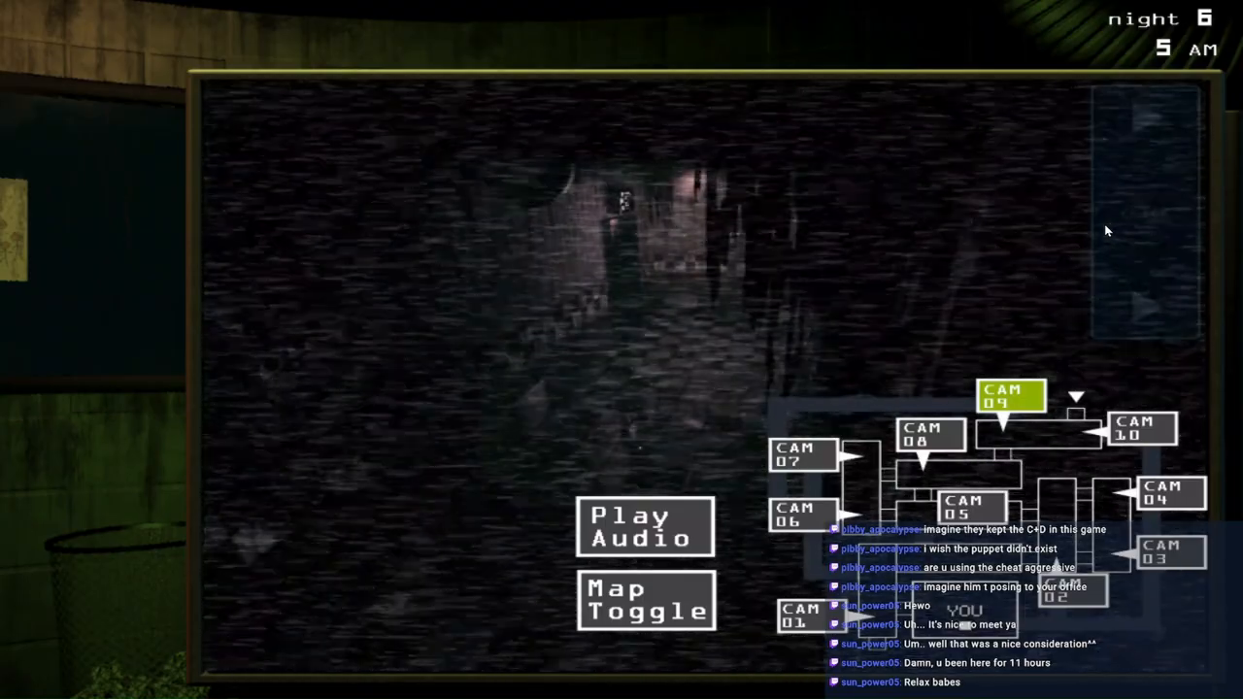
{"action": "left_click", "coordinate": [1107, 231]}
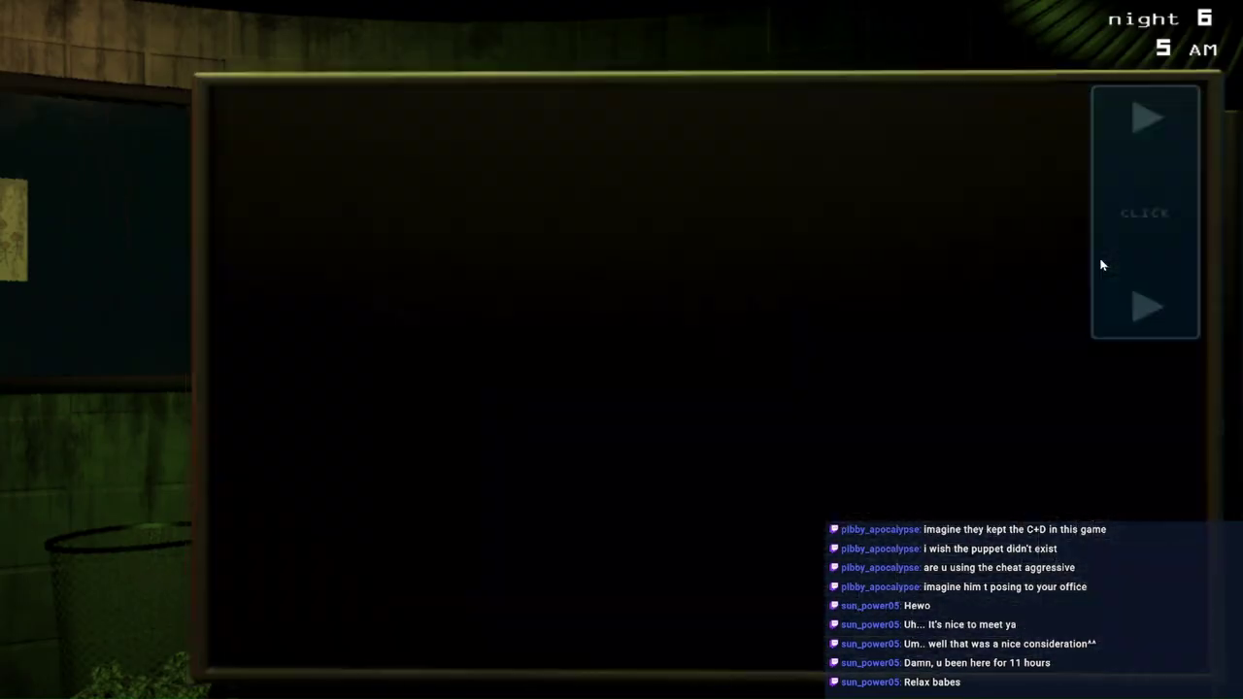
{"action": "left_click", "coordinate": [1101, 257]}
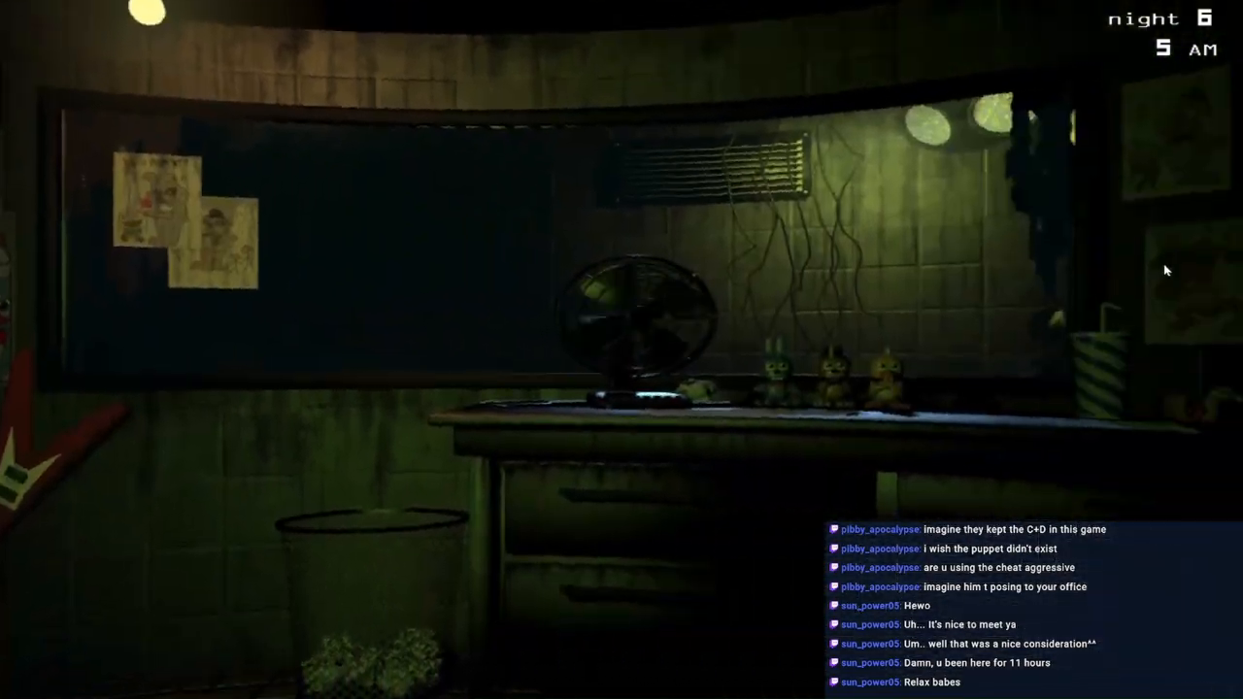
{"action": "left_click", "coordinate": [1117, 238]}
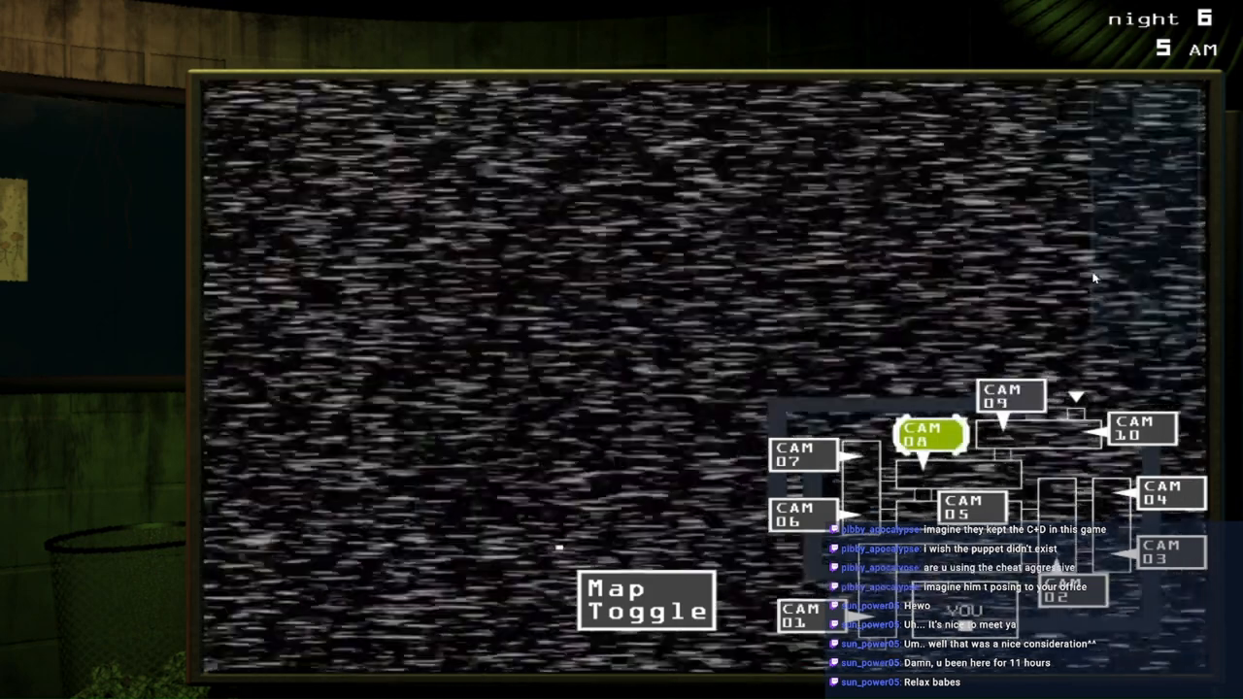
{"action": "left_click", "coordinate": [1131, 256]}
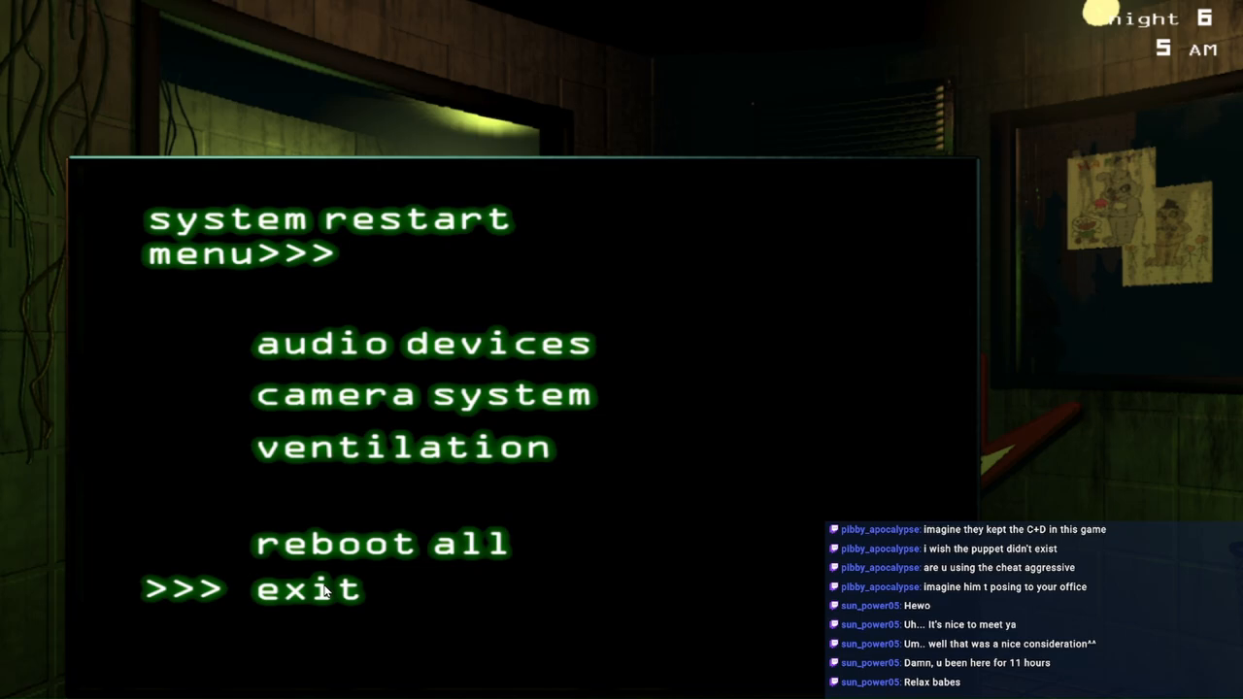
{"action": "left_click", "coordinate": [330, 598]}
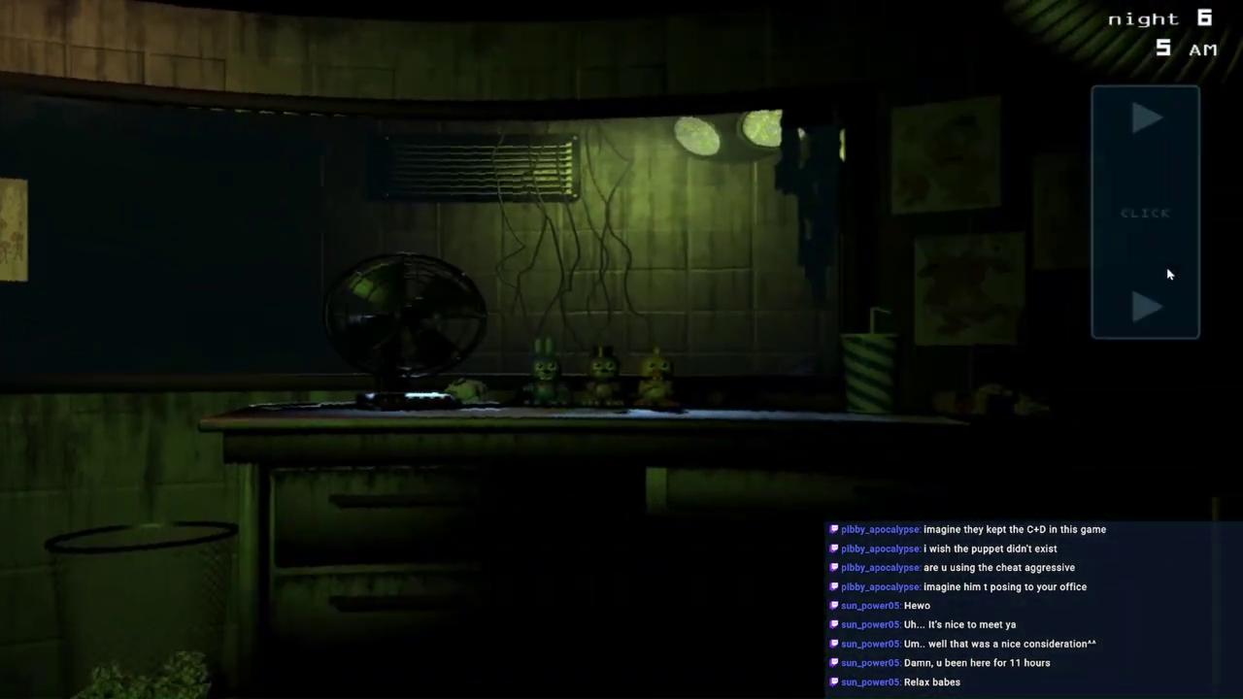
Step: Track Springtrap across CAM 06, 09, 08, 05 and 02 with a glance at the office
{"action": "left_click", "coordinate": [1168, 275]}
{"action": "left_click", "coordinate": [804, 514]}
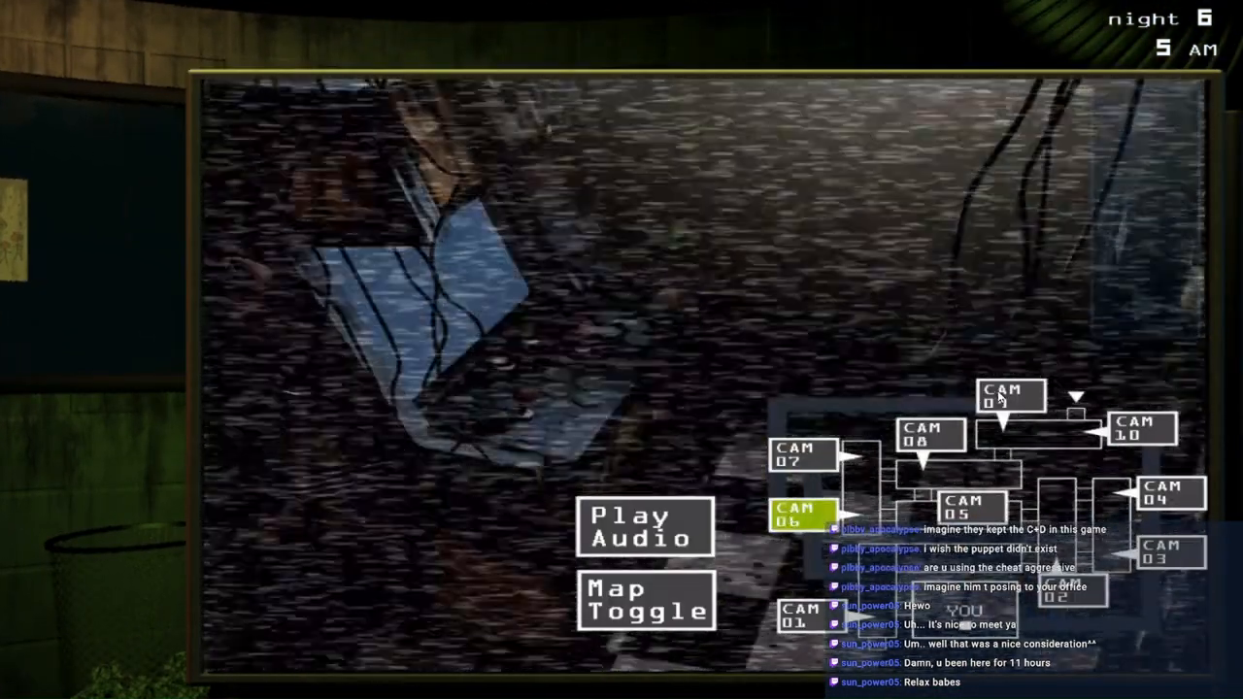
{"action": "left_click", "coordinate": [1011, 395]}
{"action": "left_click", "coordinate": [923, 434]}
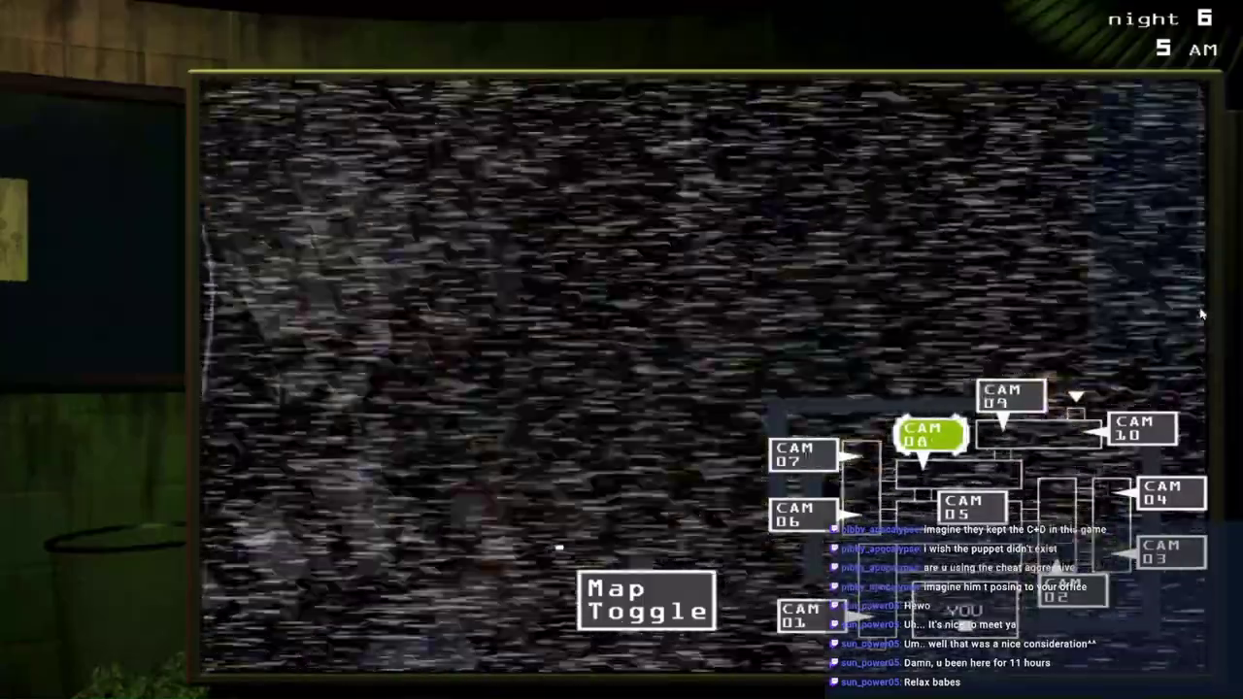
{"action": "left_click", "coordinate": [1146, 267]}
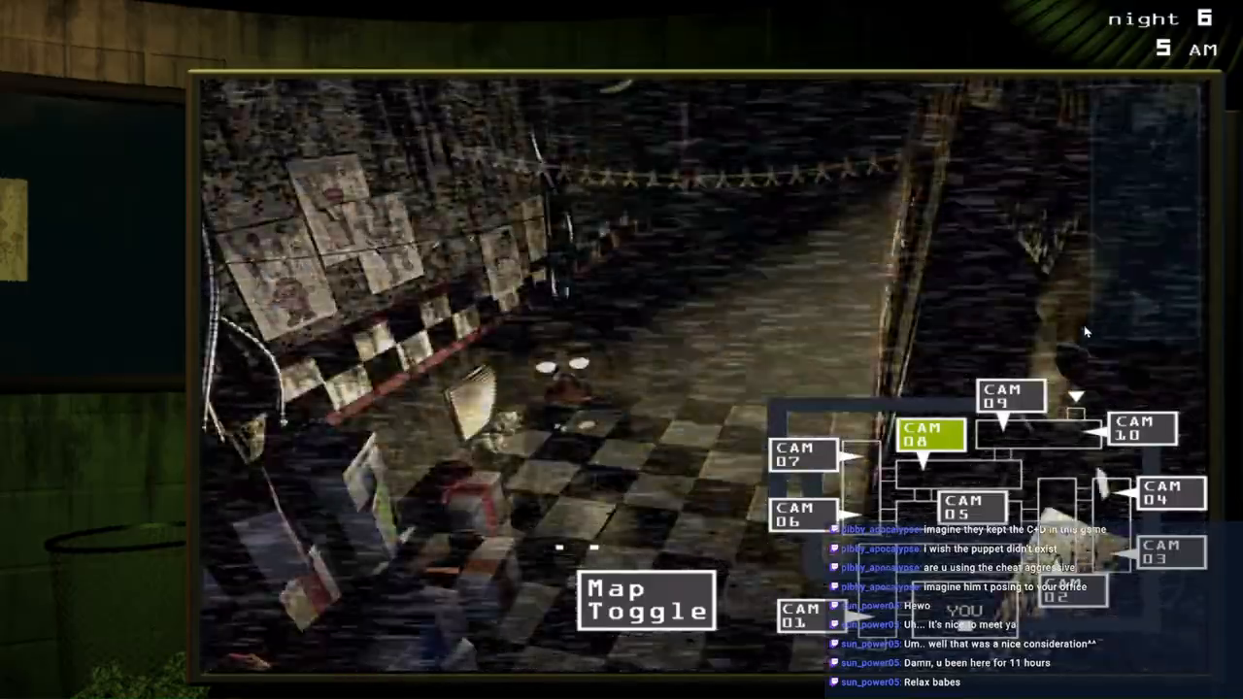
{"action": "left_click", "coordinate": [1004, 499]}
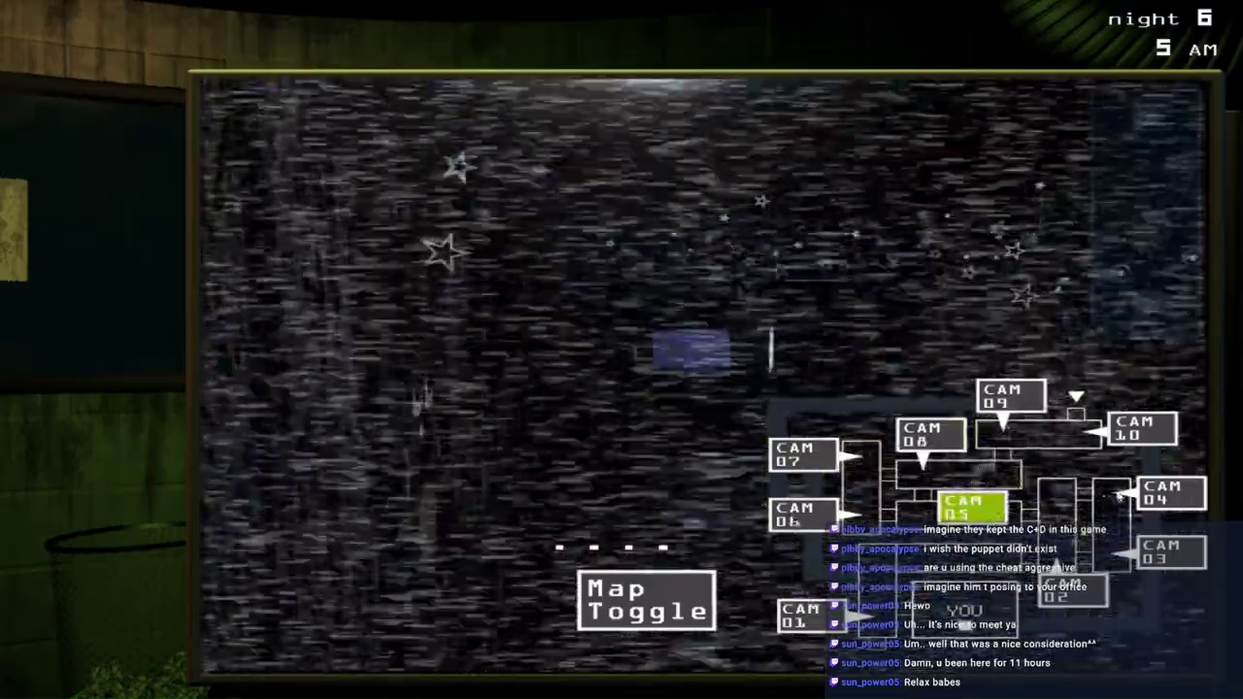
{"action": "left_click", "coordinate": [1070, 591]}
Step: Check CAM 03, CAM 02 and CAM 05, lowering the monitor between looks
{"action": "left_click", "coordinate": [1146, 305]}
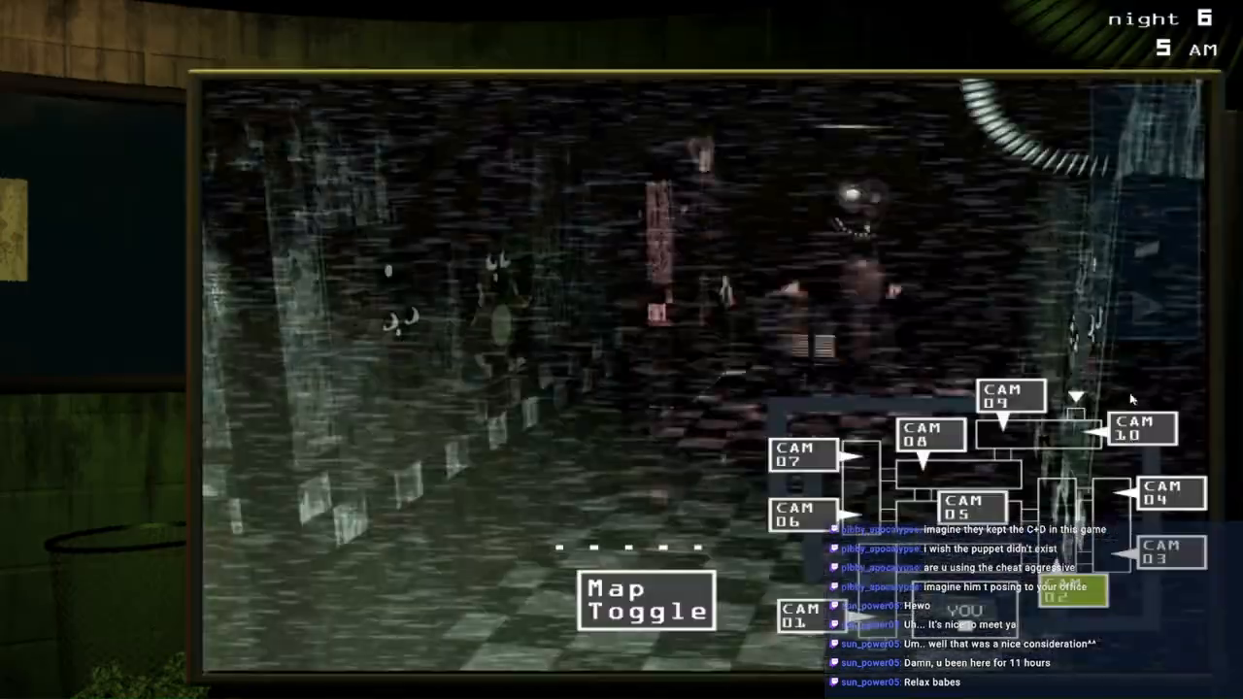
{"action": "left_click", "coordinate": [1170, 544]}
{"action": "left_click", "coordinate": [1070, 591]}
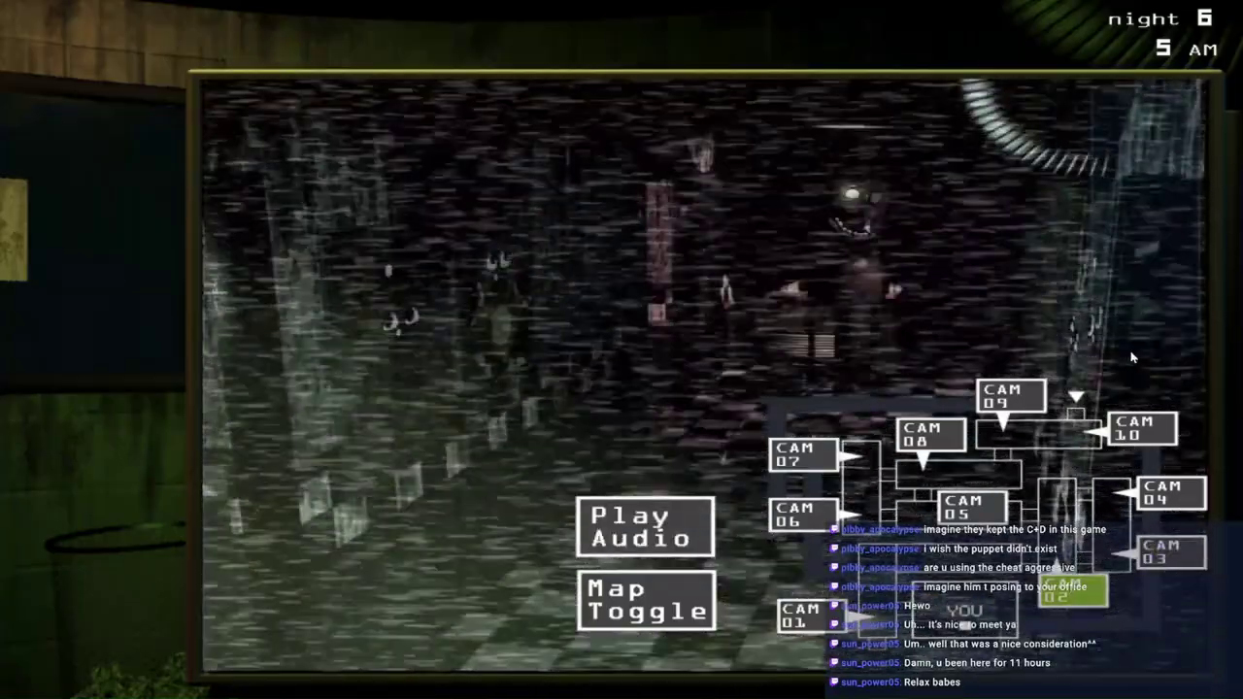
{"action": "left_click", "coordinate": [1148, 316]}
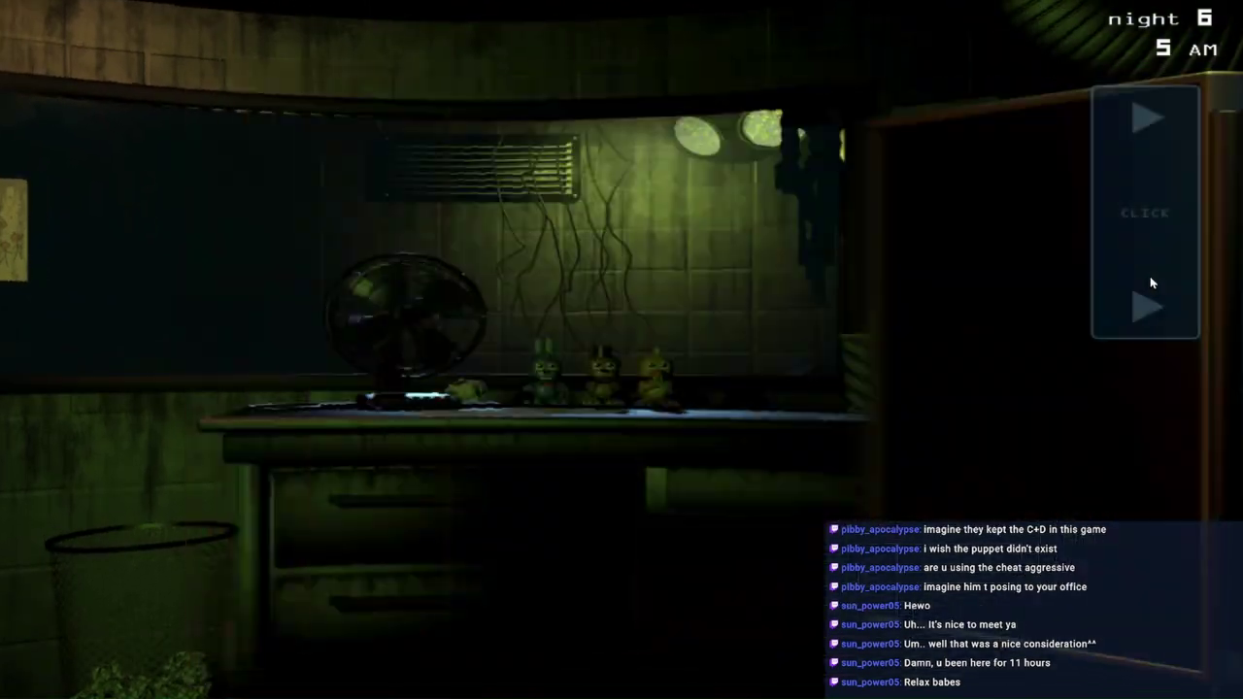
{"action": "left_click", "coordinate": [1150, 283]}
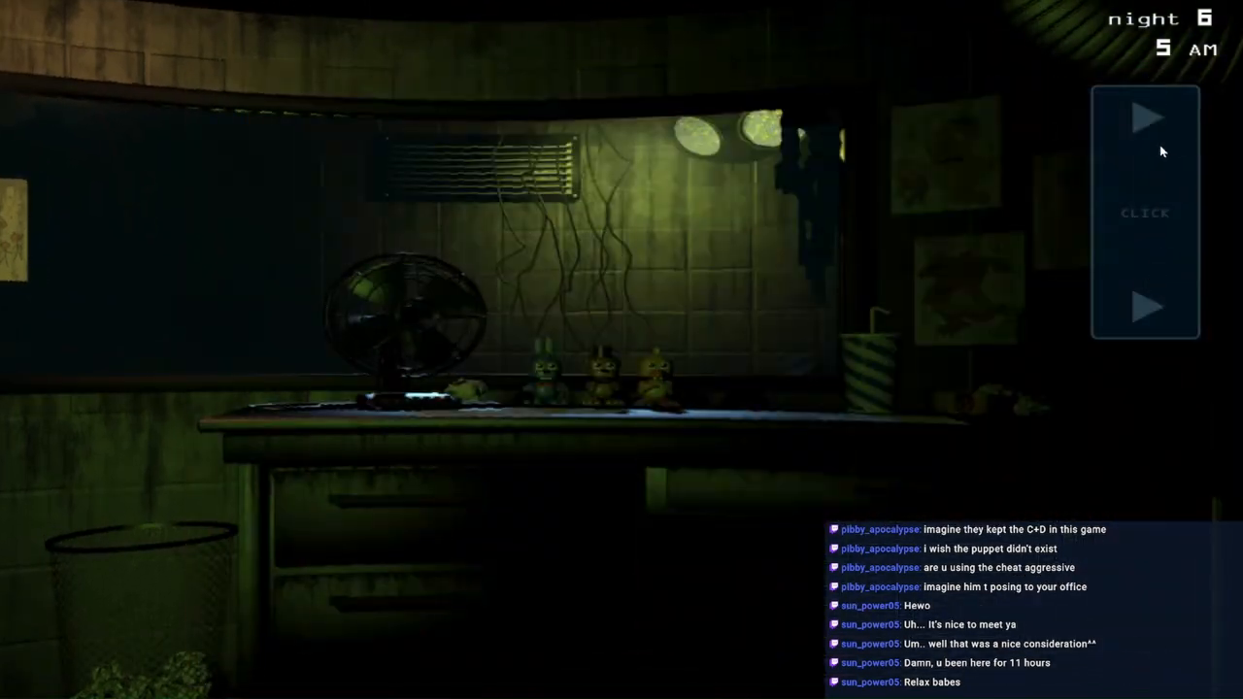
{"action": "left_click", "coordinate": [1145, 213]}
Step: Drop the monitor and flip it rapidly as Springtrap appears at the office window
{"action": "left_click", "coordinate": [1146, 309]}
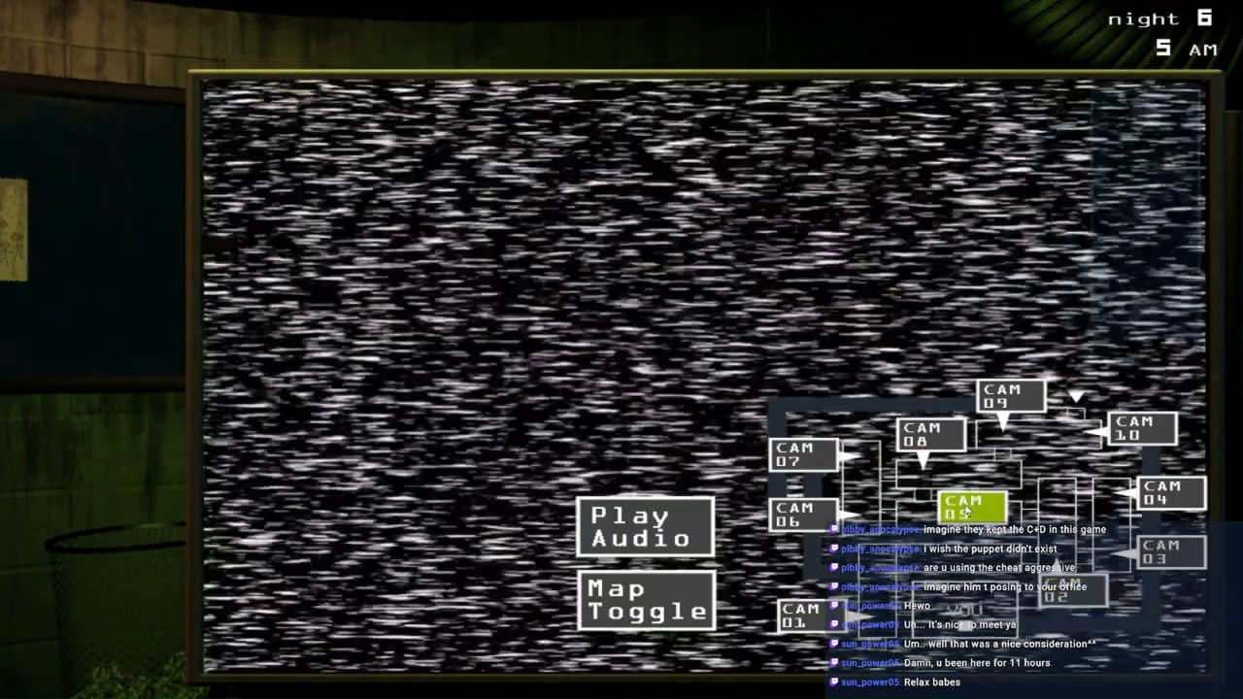
{"action": "left_click", "coordinate": [1106, 308]}
{"action": "left_click", "coordinate": [1168, 229]}
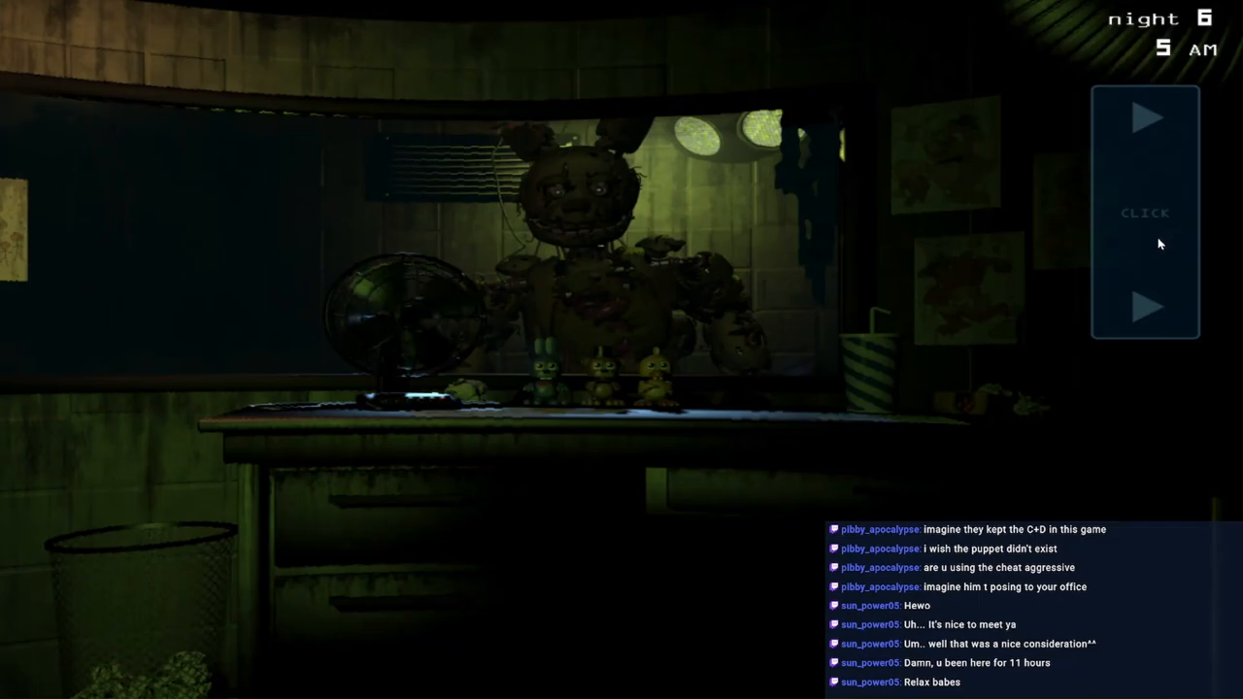
{"action": "left_click", "coordinate": [1158, 237]}
{"action": "left_click", "coordinate": [1175, 133]}
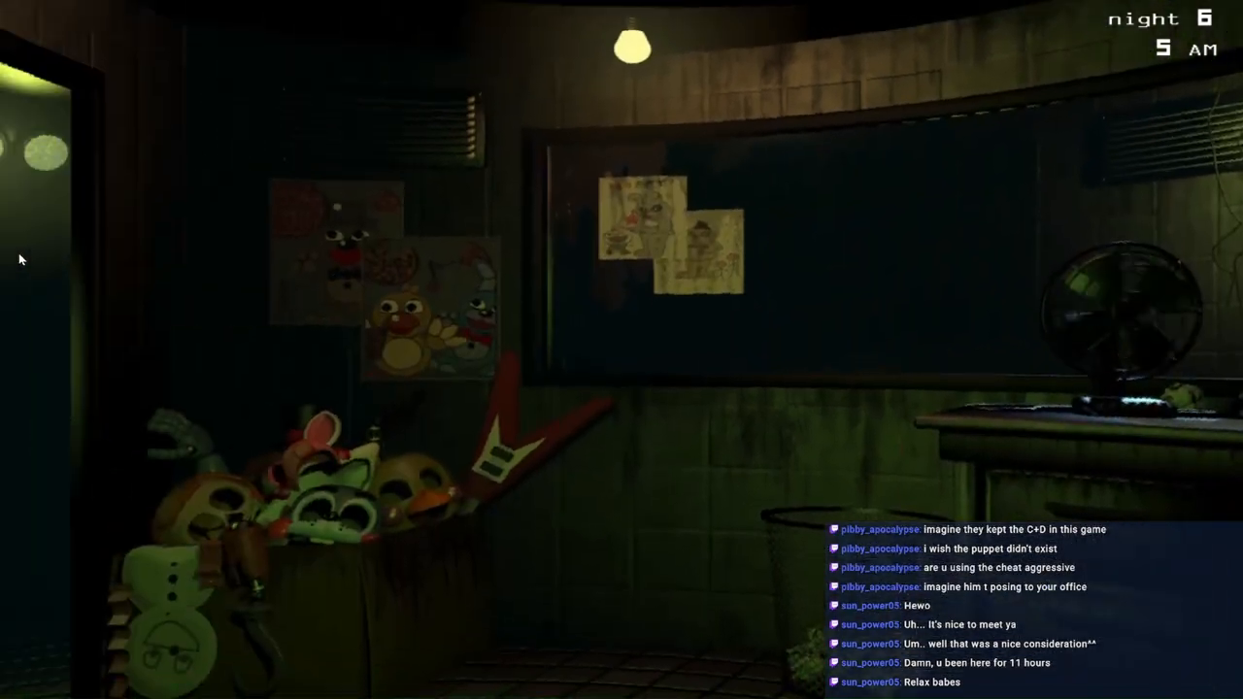